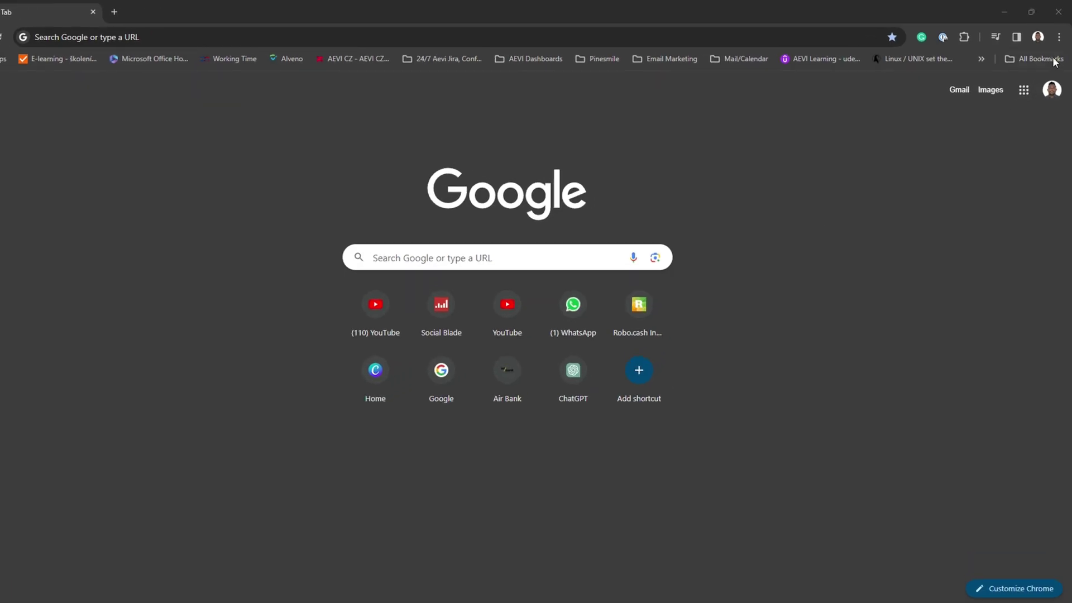
Show the Bookmarks and lists submenu from Chrome's three-dot menu.
left_click(1058, 45)
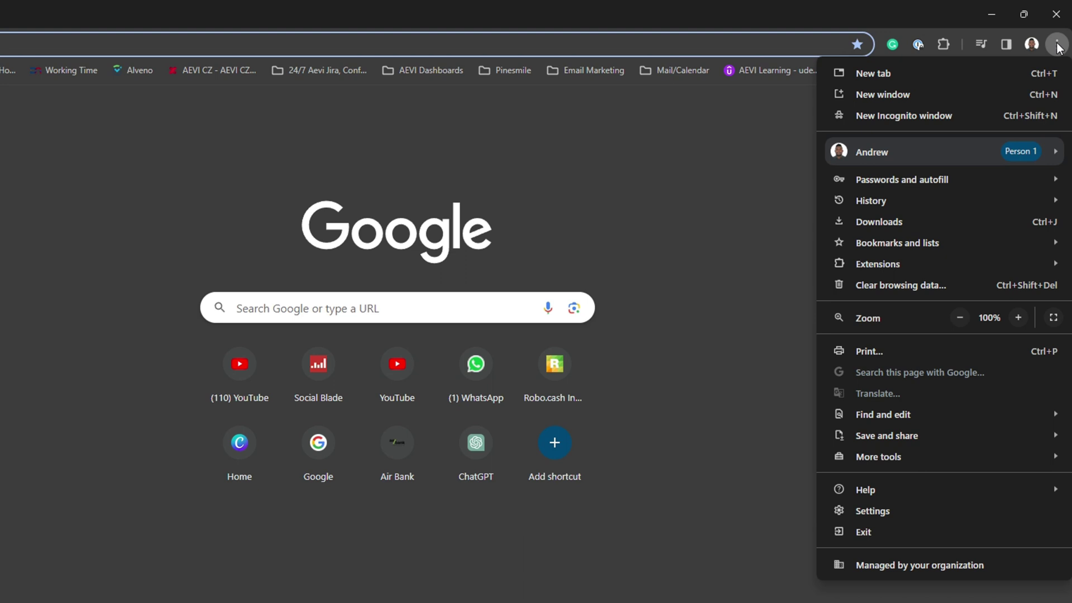
mouse_move(924, 247)
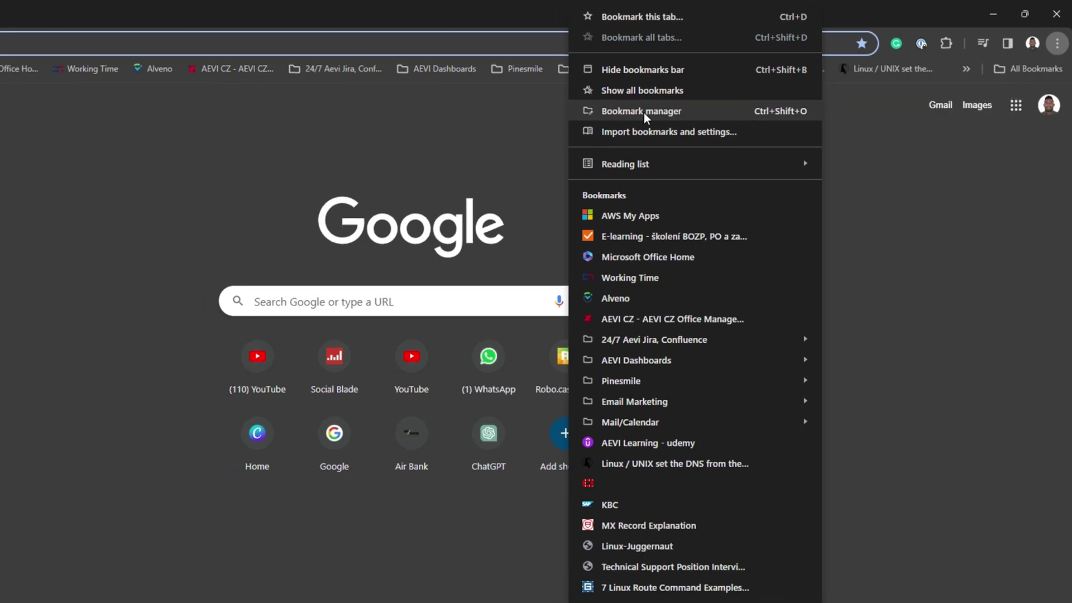
Load the bookmark manager (chrome://bookmarks) in a single tab and start a new tab beside it.
left_click(635, 114)
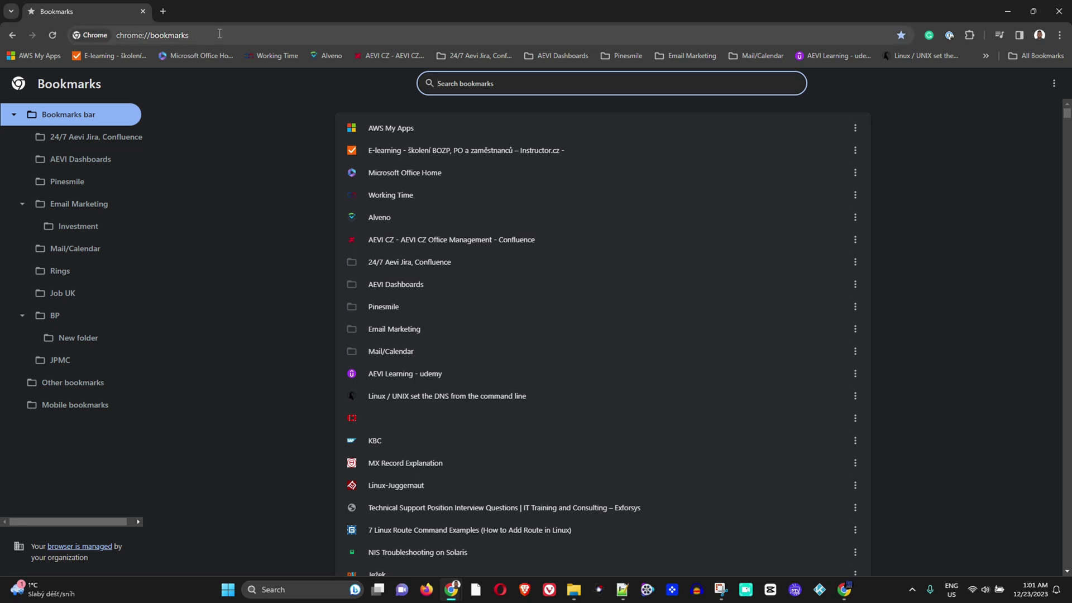
key("ctrl+t")
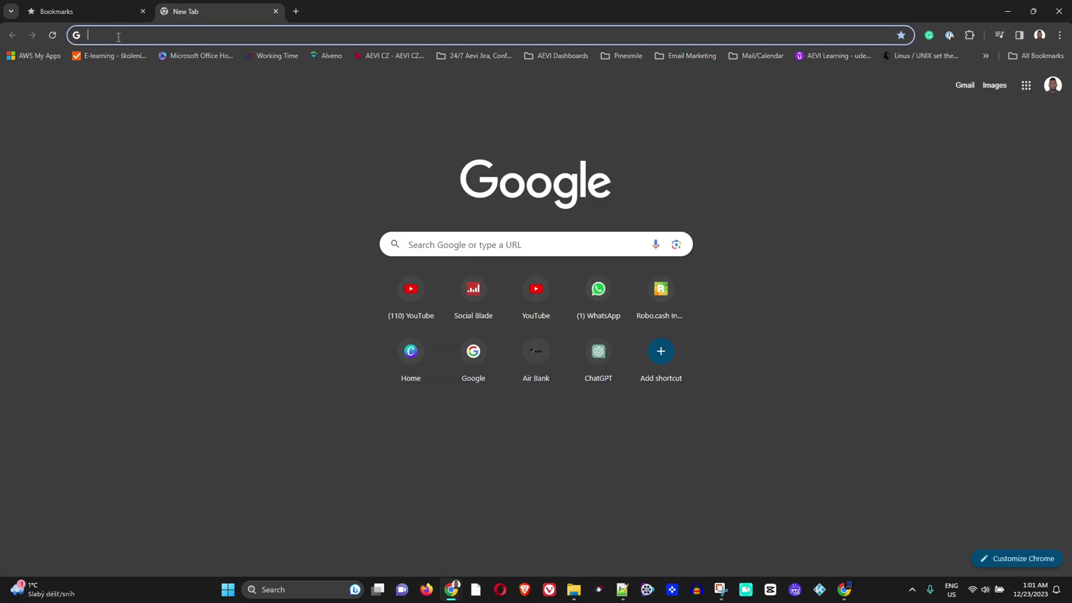
type("chrome://bookmarks/")
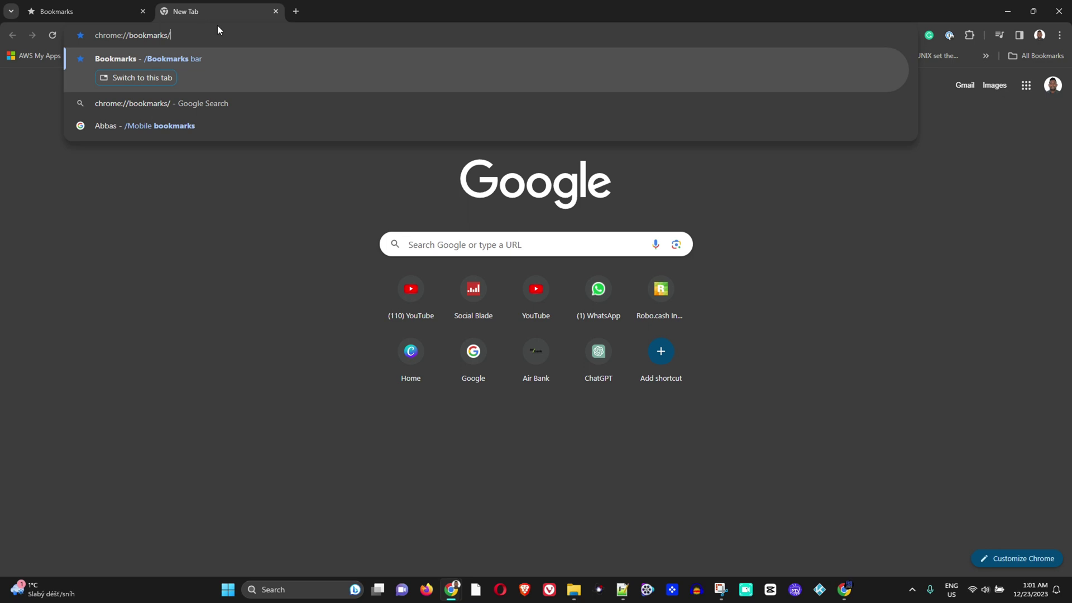
key("Return")
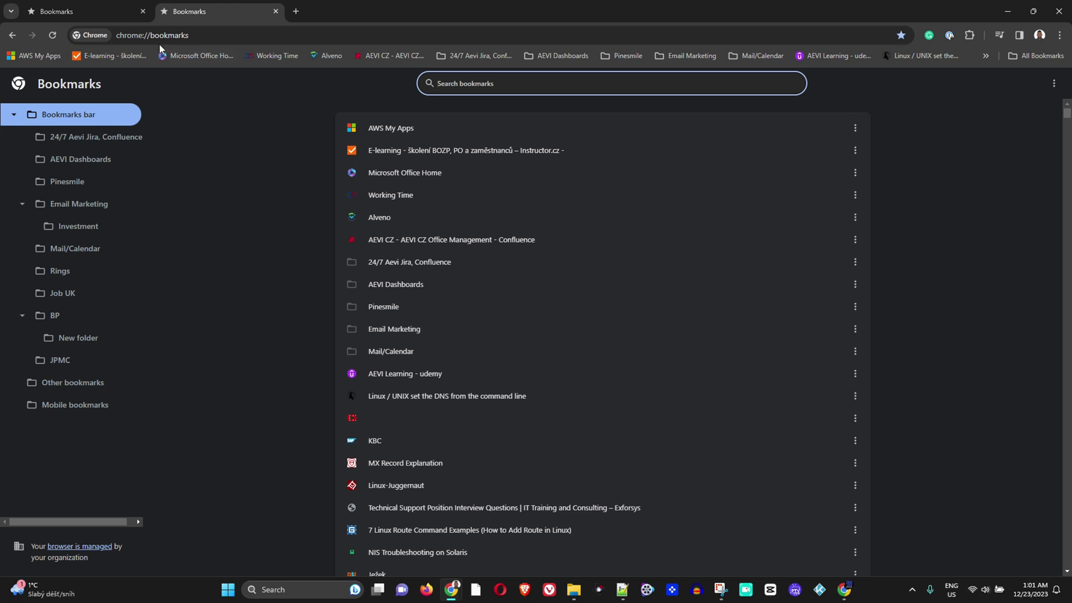
left_click(143, 11)
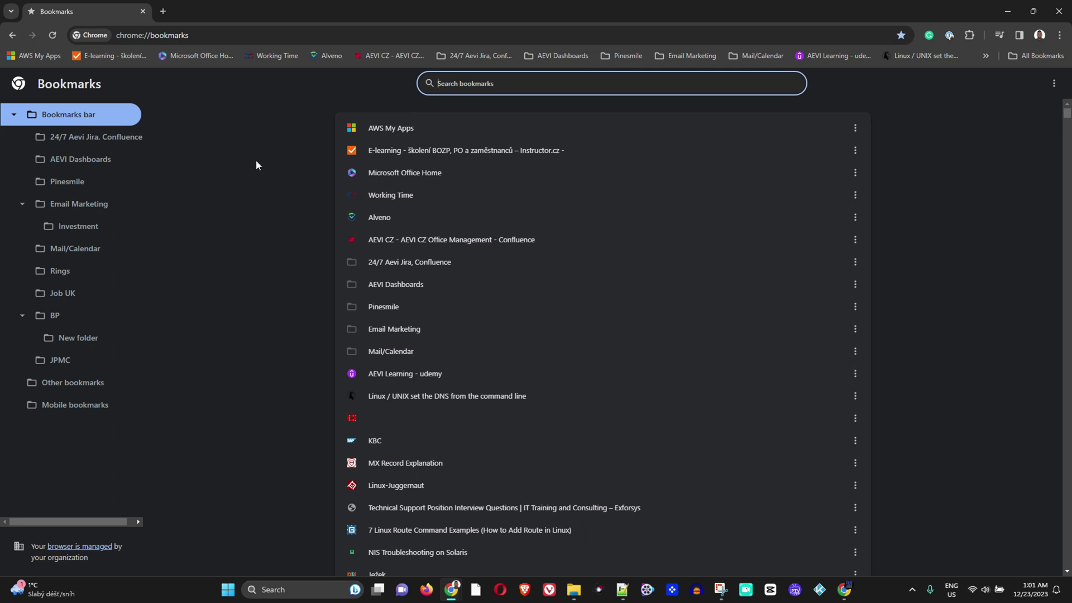
left_click(163, 11)
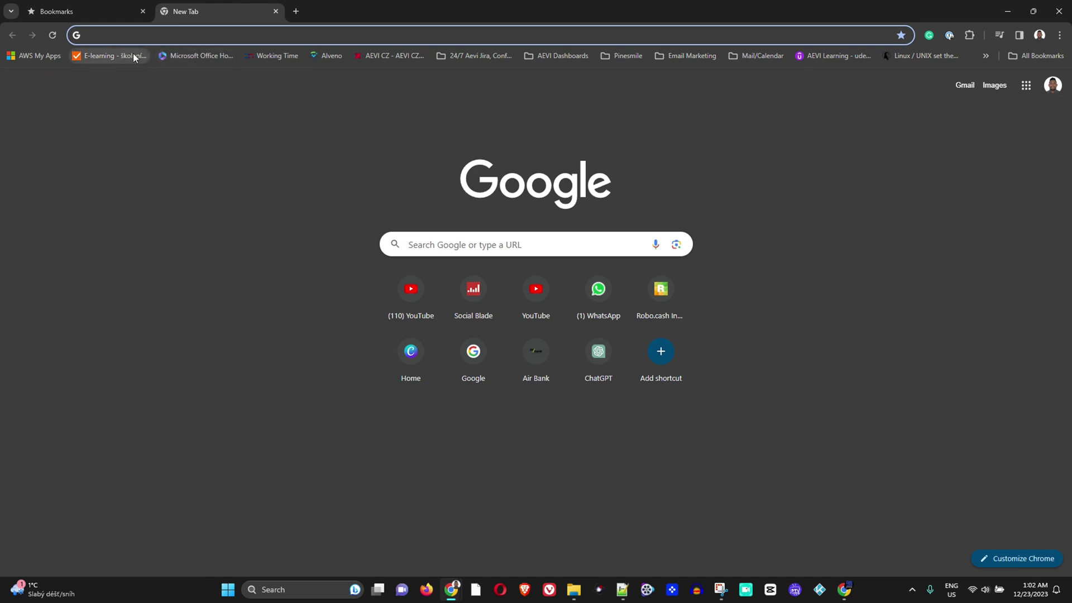
Load youtube.com, bookmark it with the star, then close and reopen the YouTube tab.
type("youtube.com")
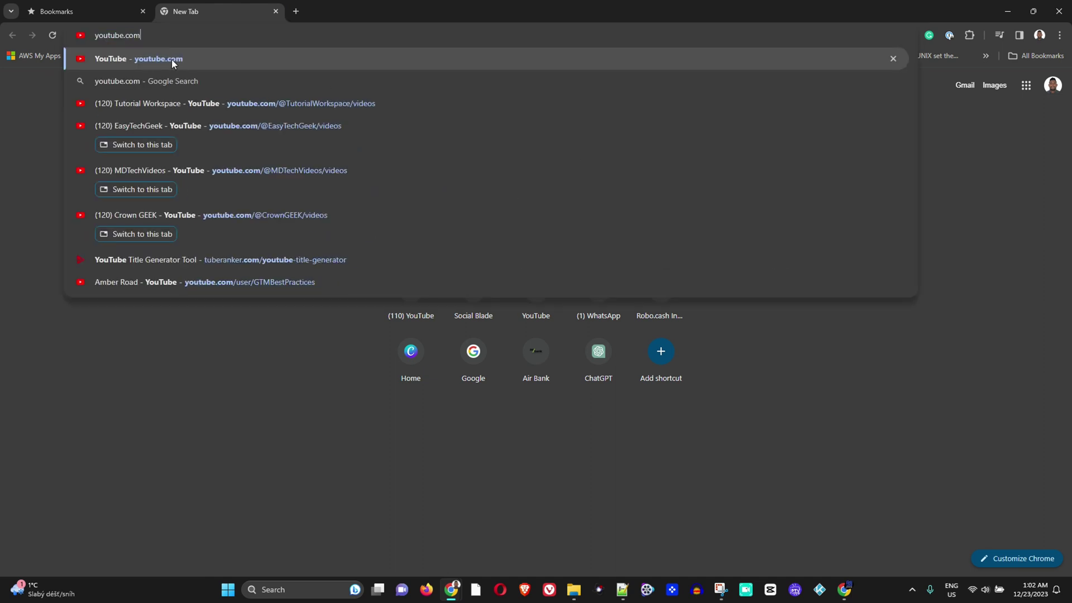
key("Return")
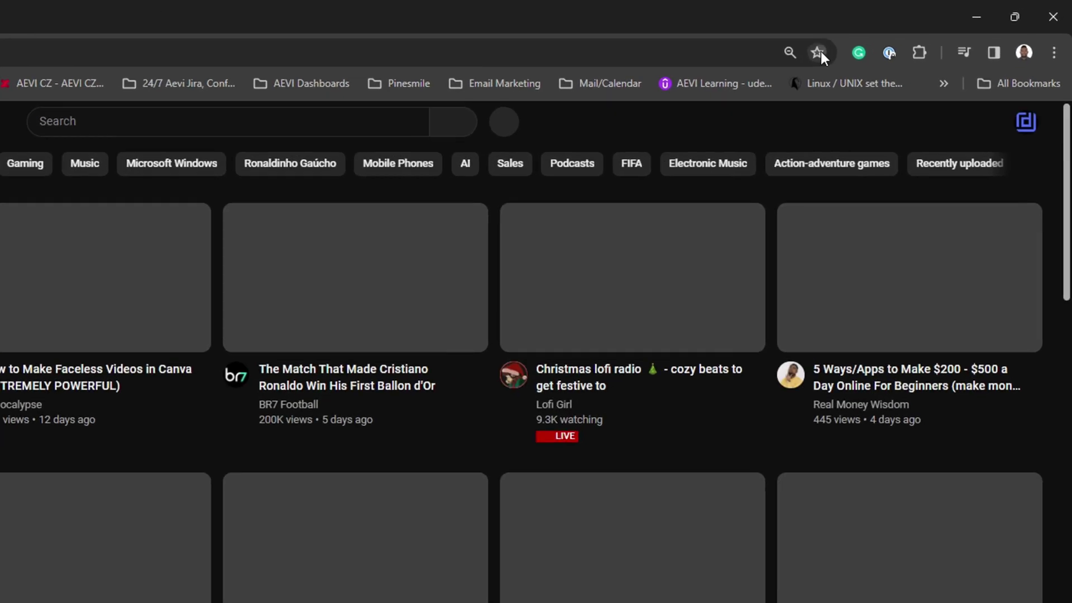
left_click(901, 35)
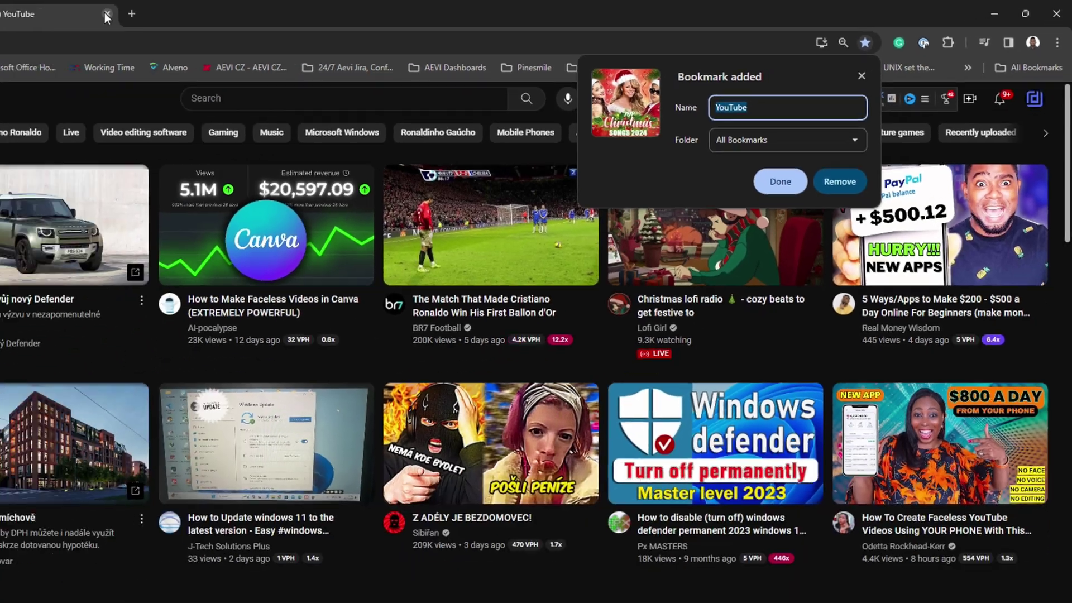
left_click(107, 14)
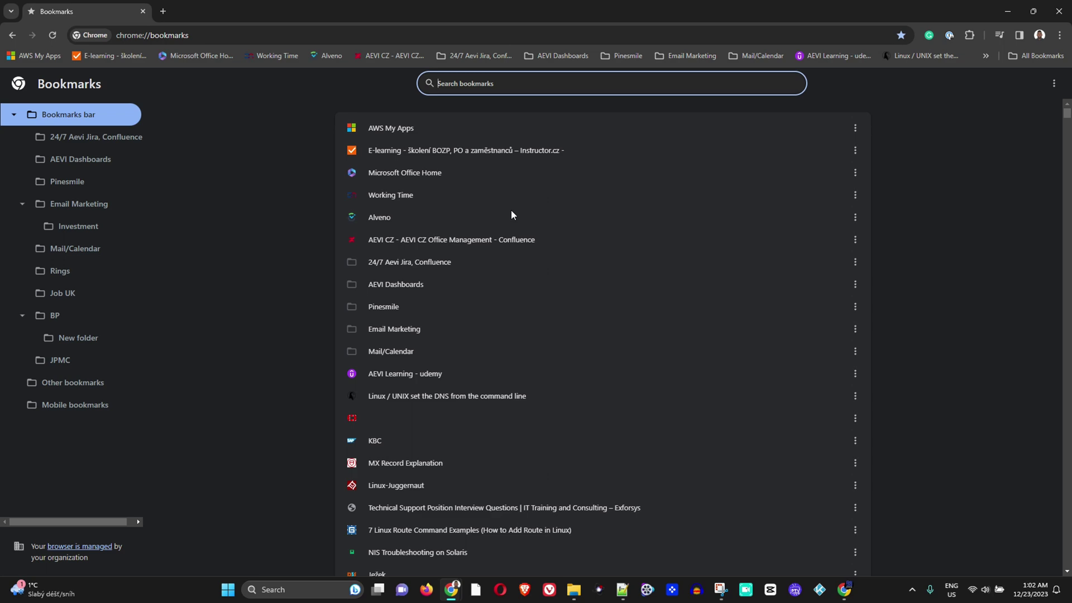
key("ctrl+shift+t")
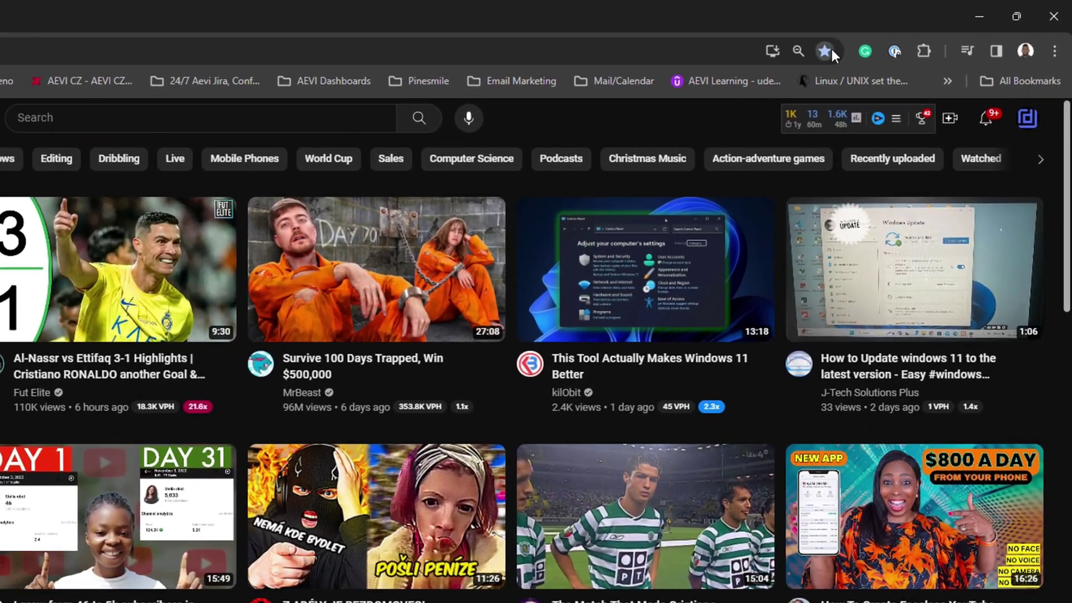
Save the YouTube bookmark into a newly created Test folder under Other bookmarks.
left_click(830, 49)
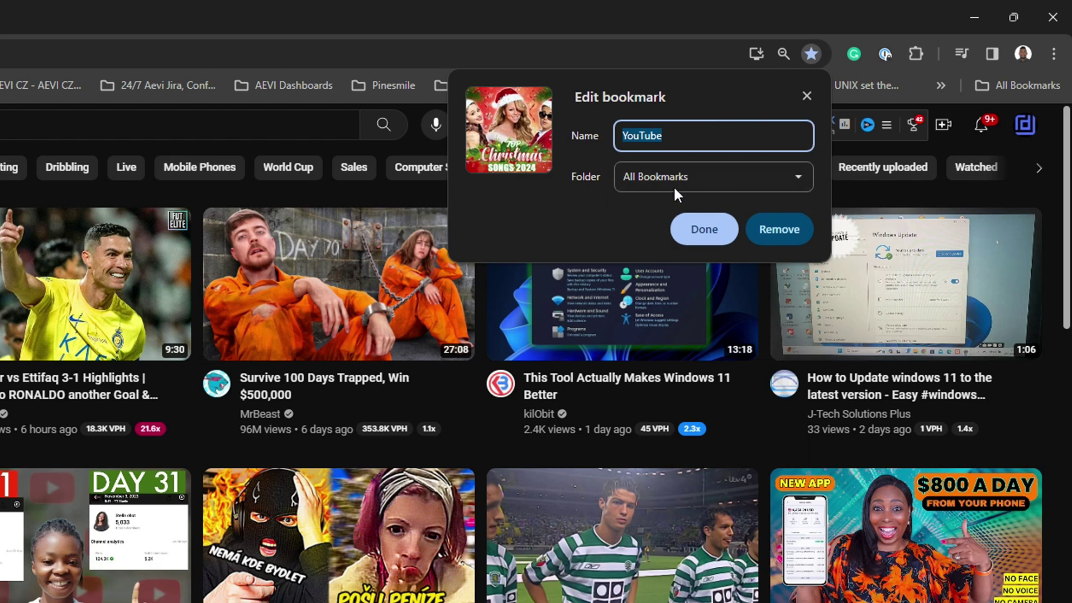
left_click(738, 177)
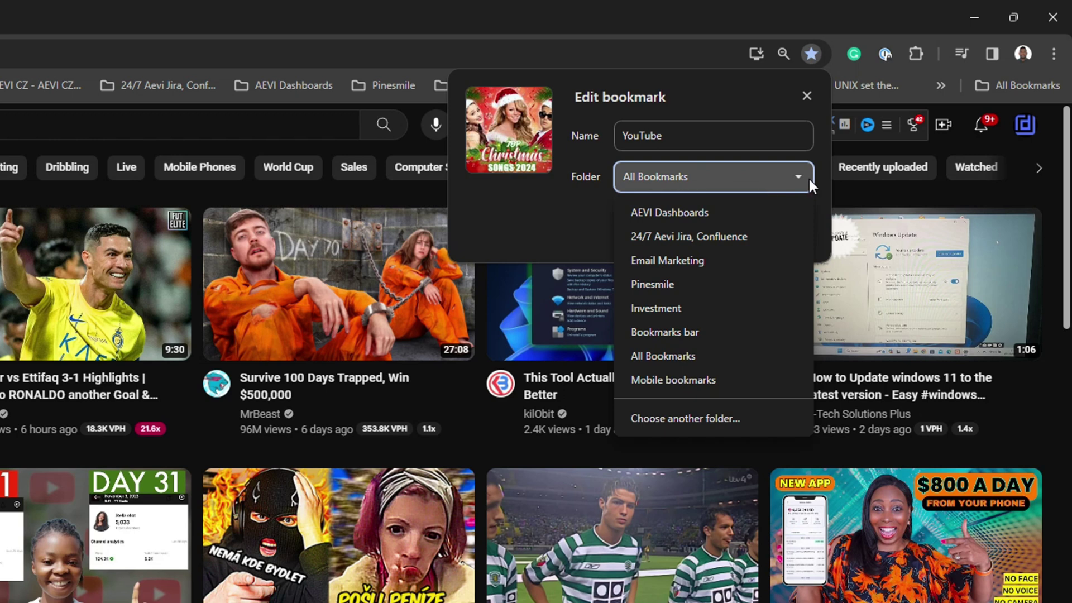
left_click(668, 420)
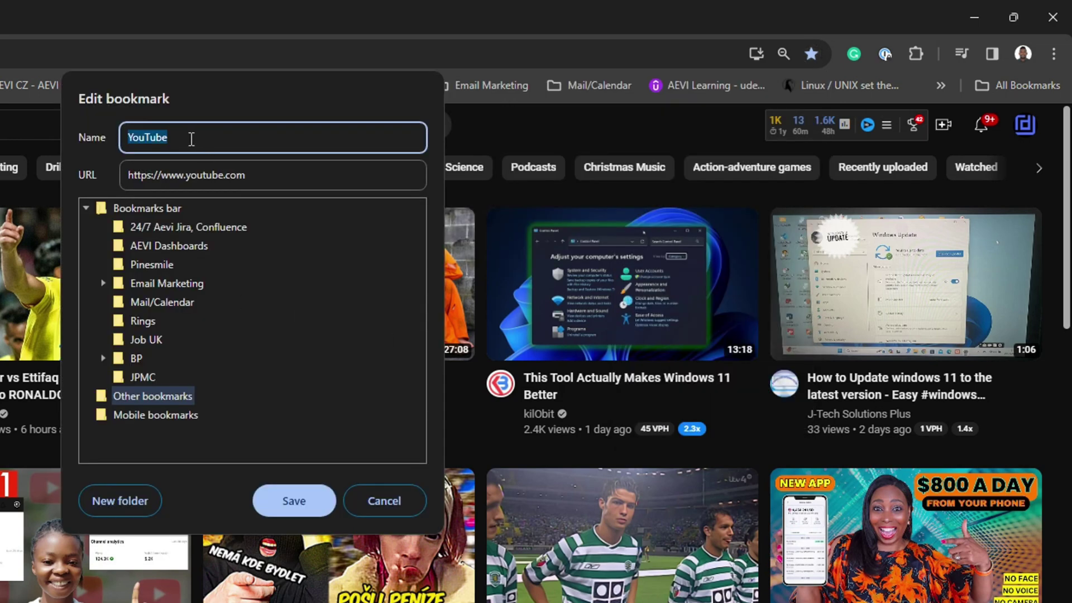
left_click(154, 502)
type("T")
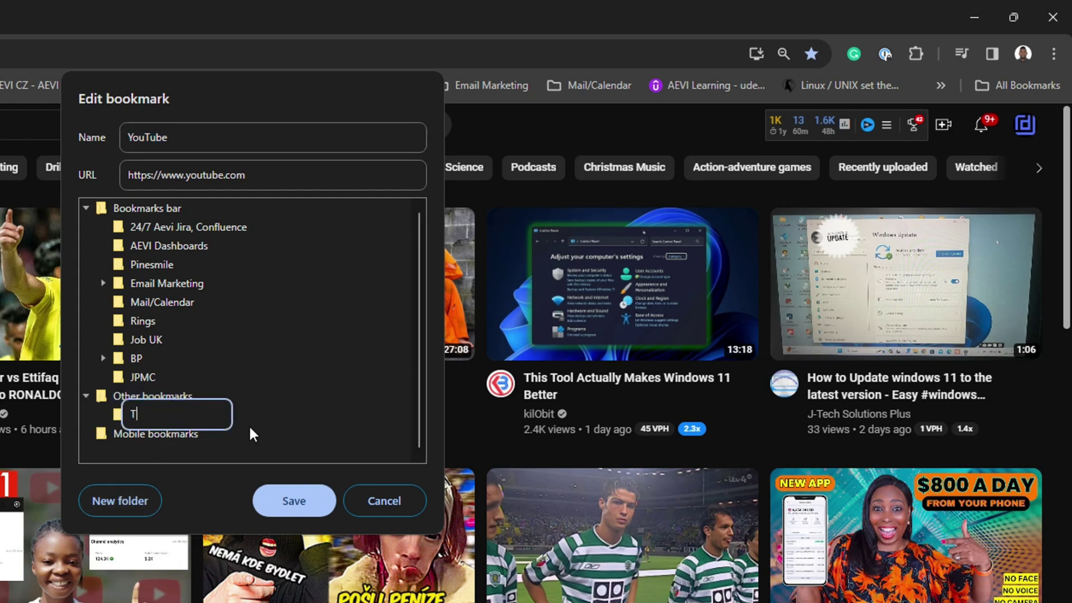
type("est")
left_click(296, 502)
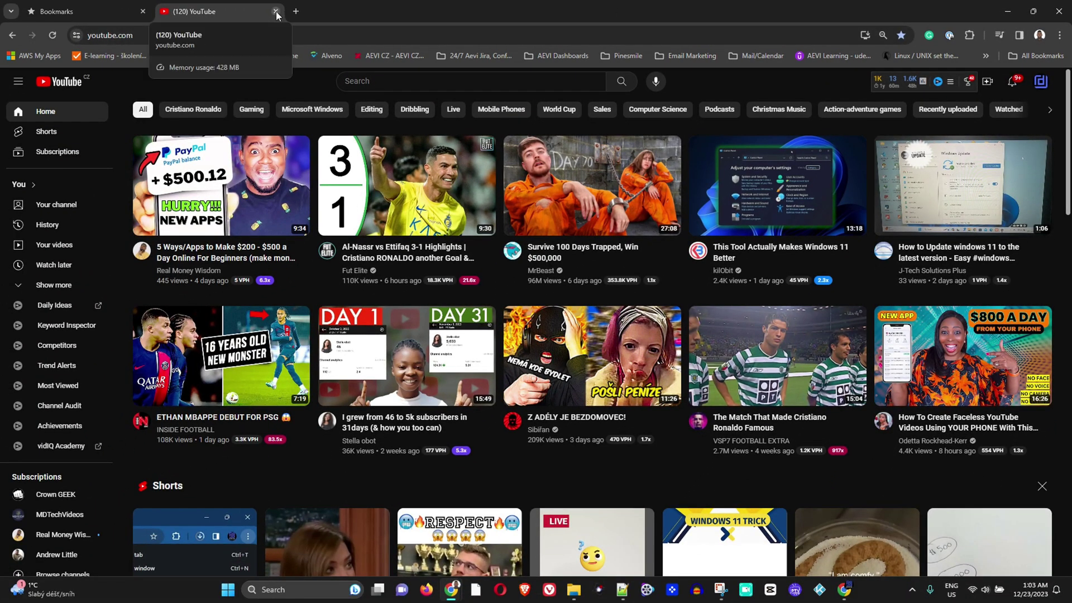
In the bookmark manager, show the Test folder and check the YouTube bookmark's actions menu.
left_click(101, 11)
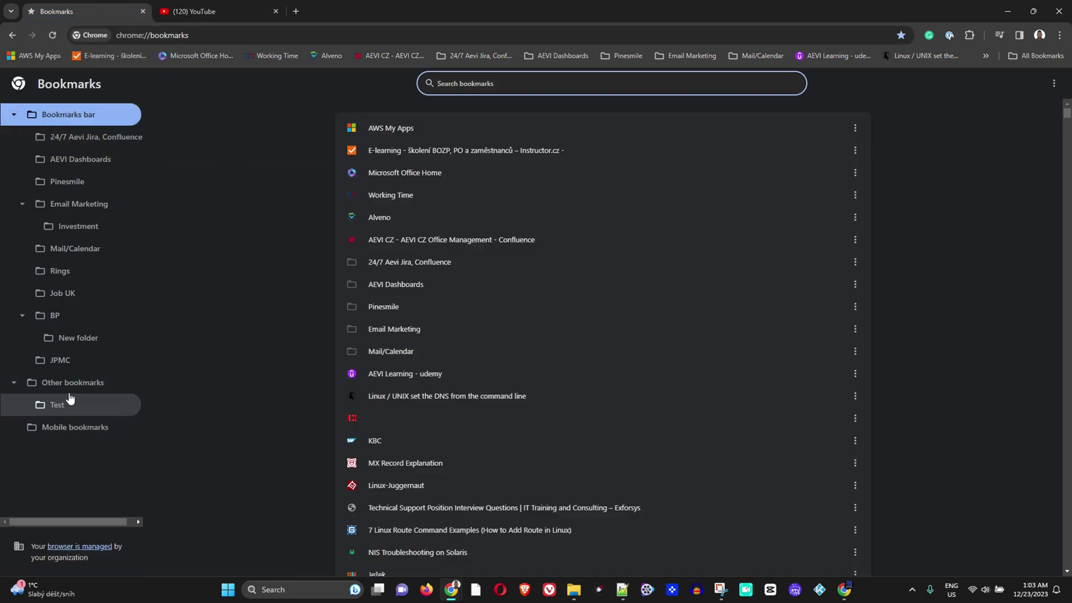
left_click(54, 412)
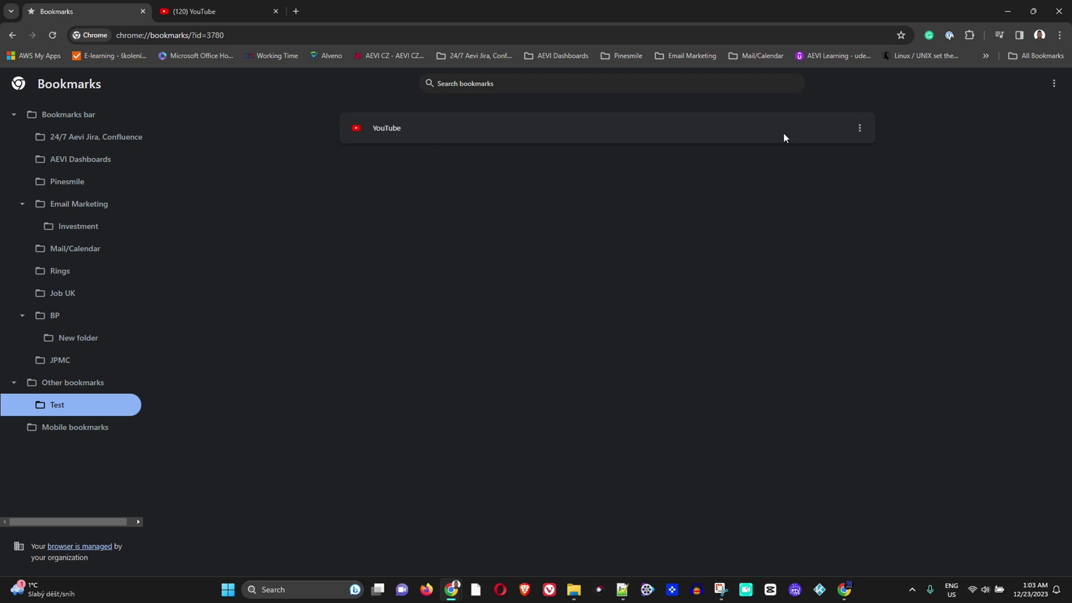
left_click(860, 128)
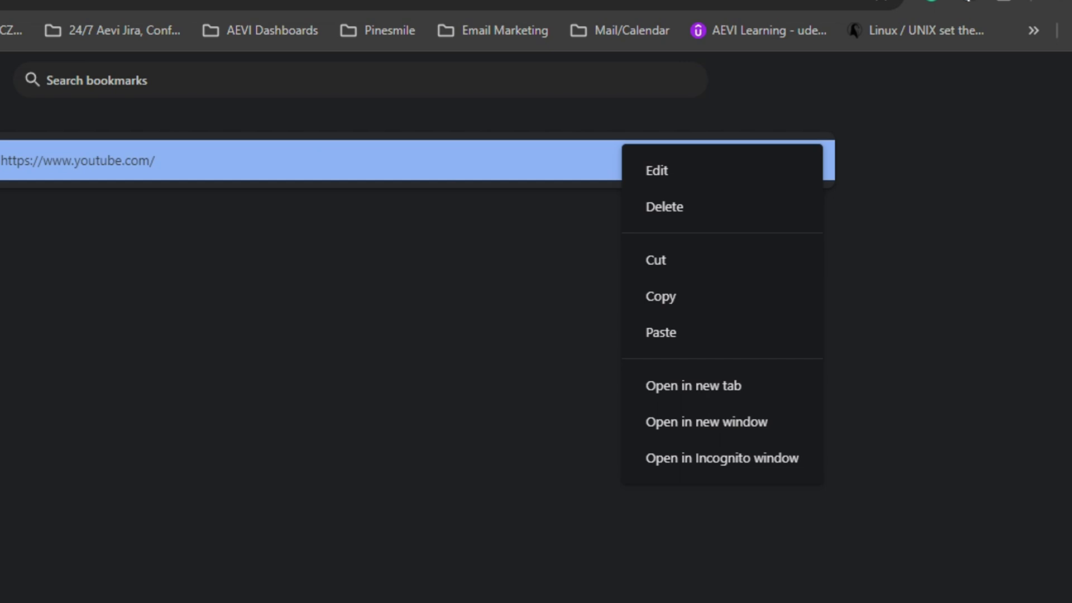
key("Escape")
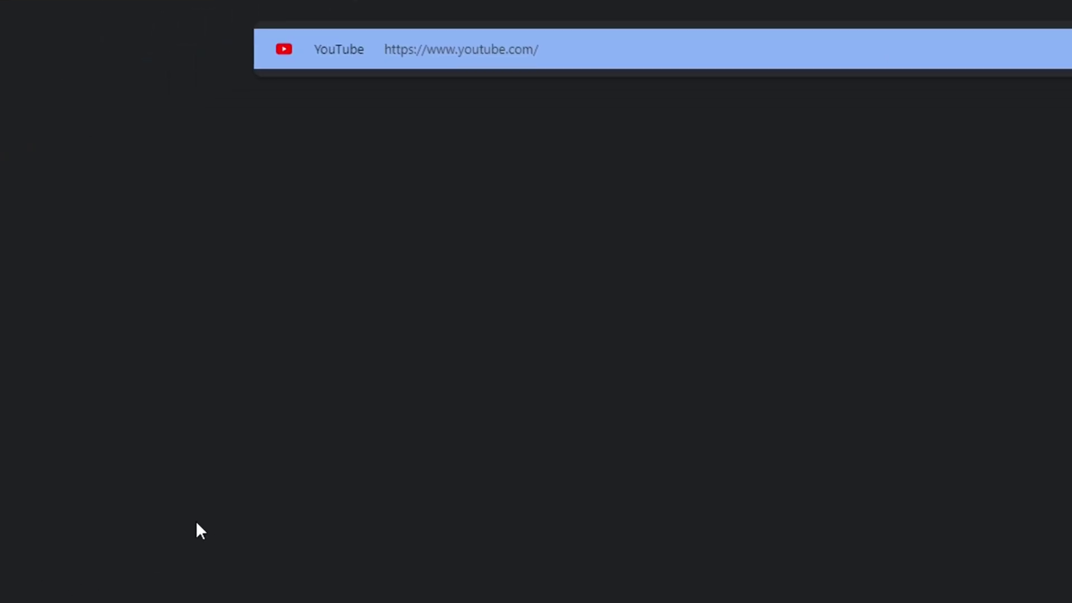
Delete the Test folder and bring up the Other bookmarks folder.
right_click(94, 446)
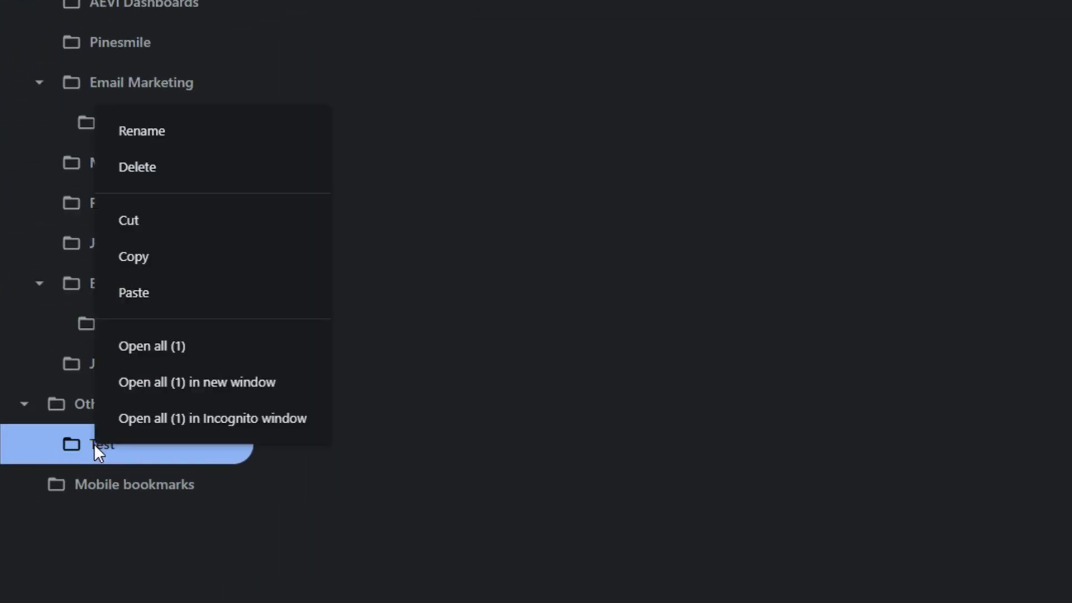
left_click(139, 169)
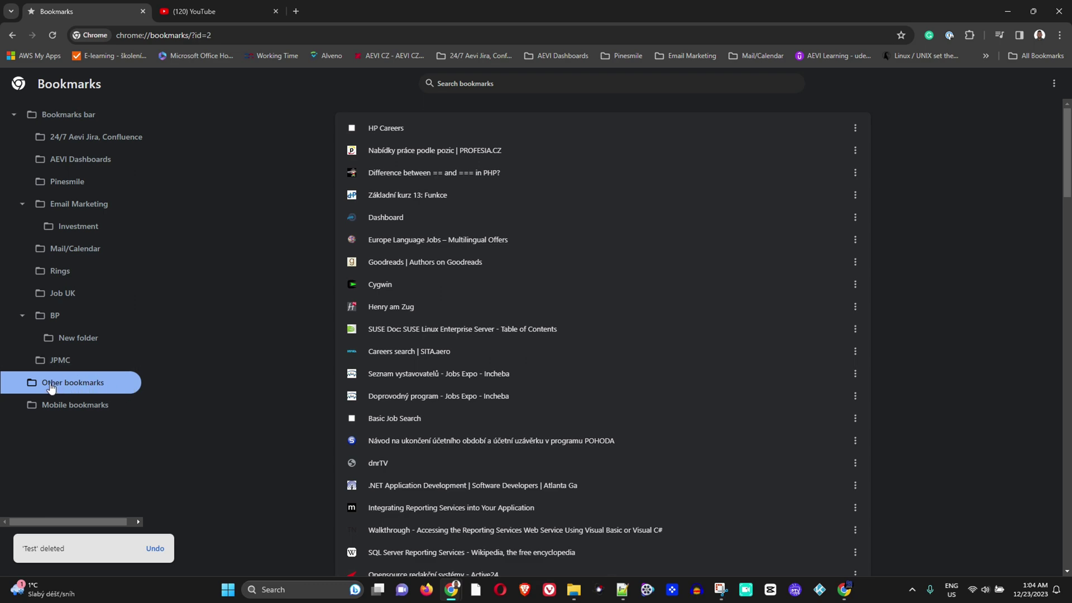
right_click(76, 382)
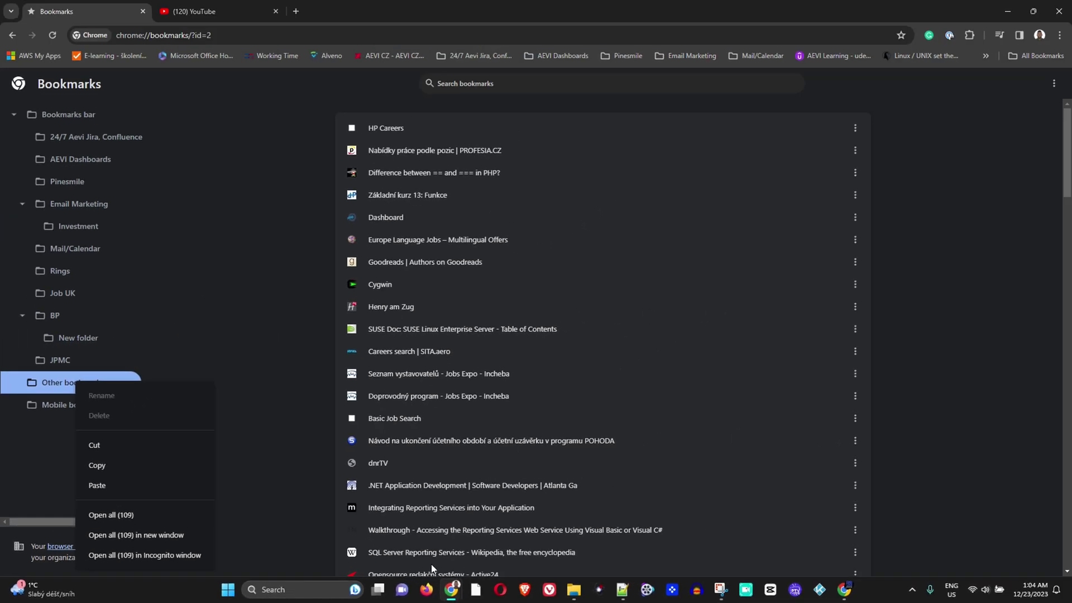
left_click(249, 302)
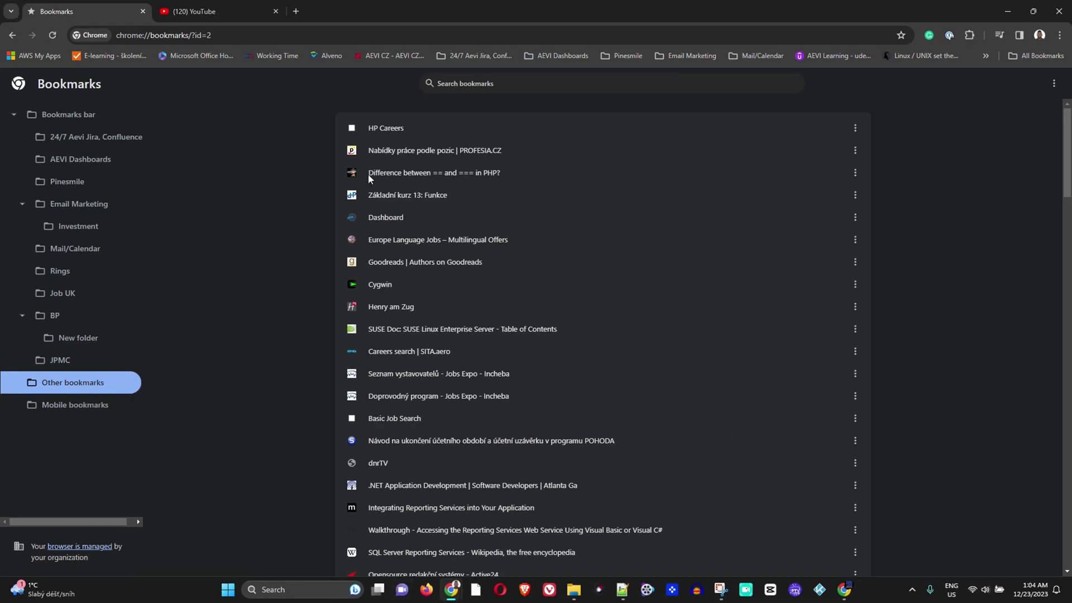
Select the HP Careers, PROFESIA.CZ job offers and PHP == versus === bookmarks in turn.
left_click(426, 129)
left_click(438, 154)
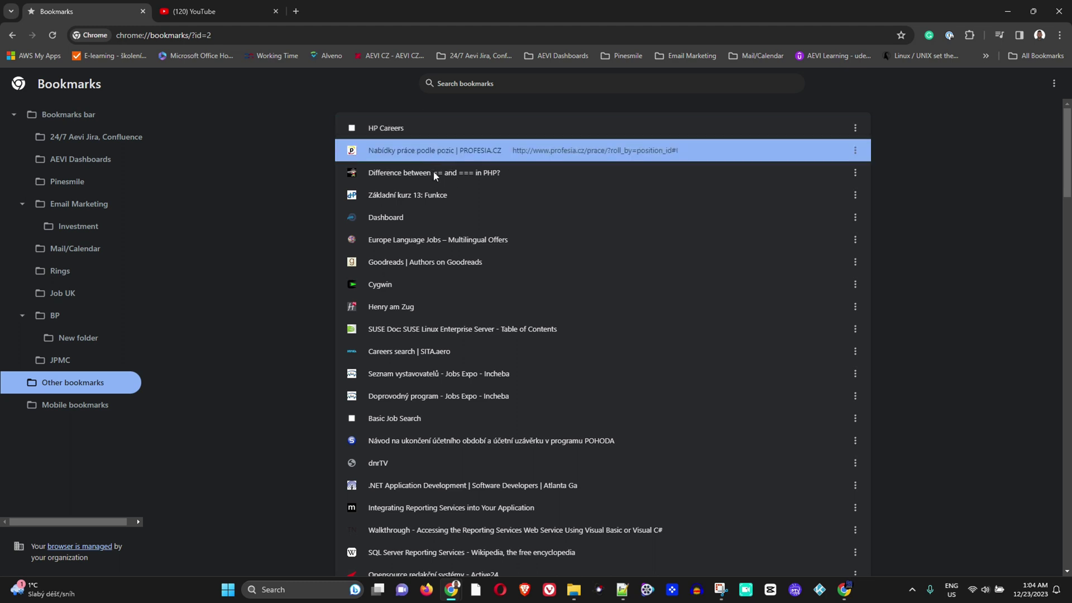
left_click(433, 172)
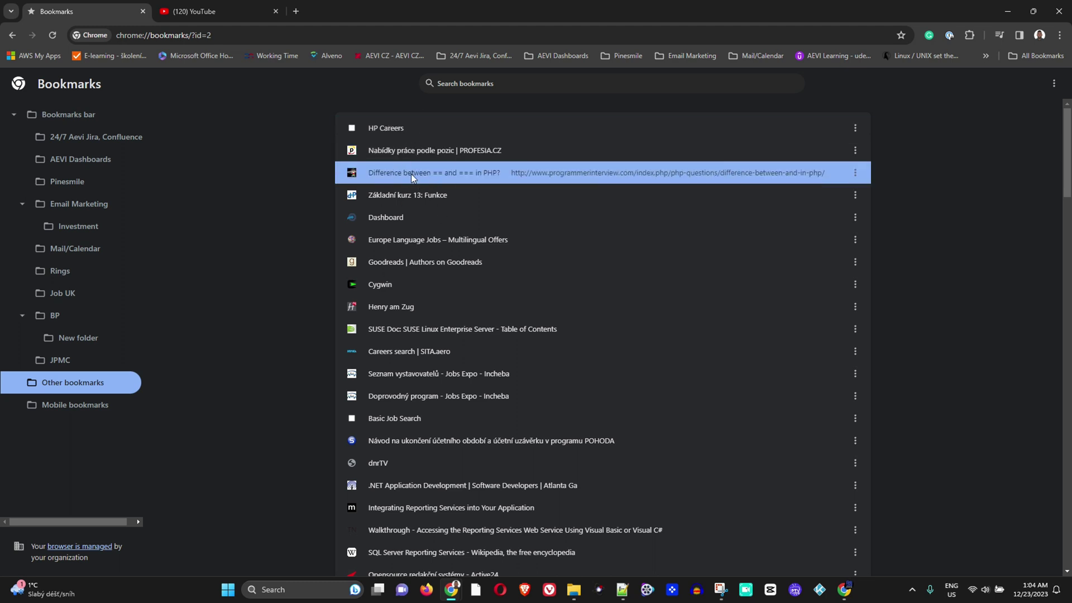
Select all 109 Other bookmarks by Shift-selecting from HP Careers to the last row.
left_click(428, 126)
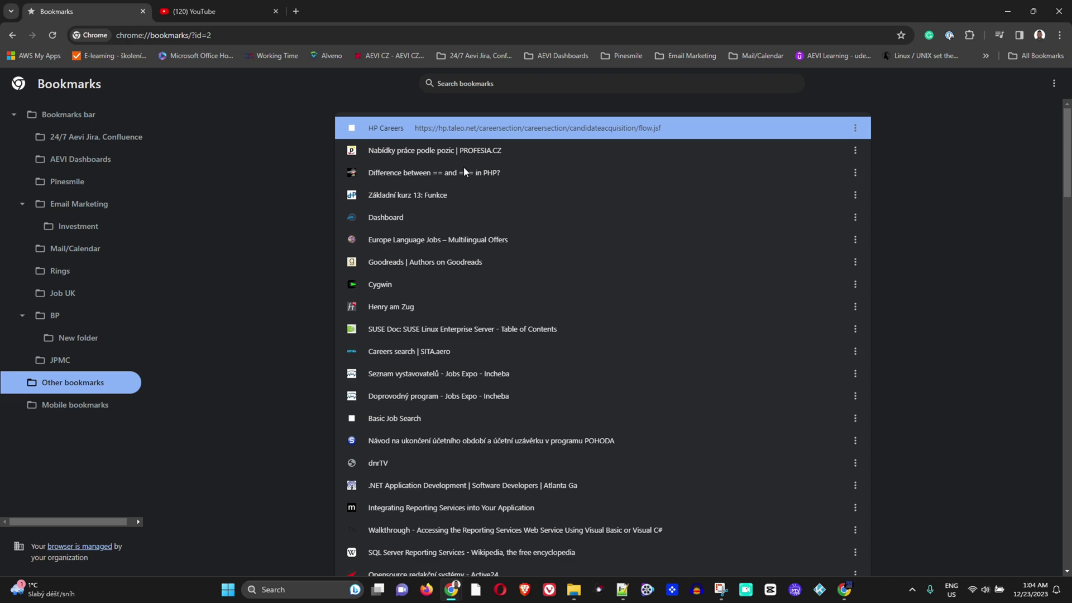
left_click_drag(1067, 143, 991, 520)
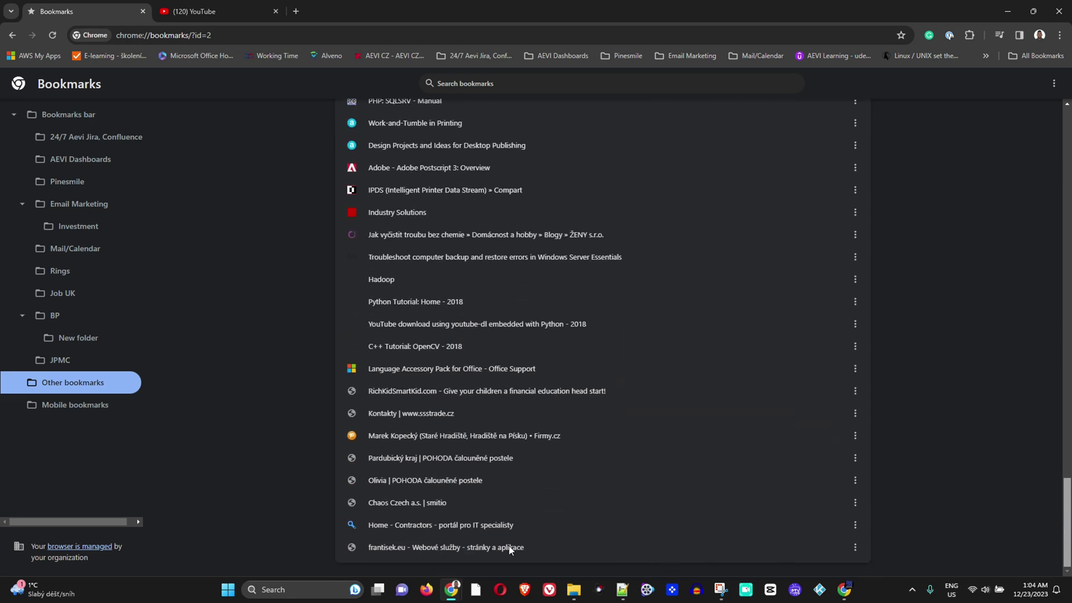
left_click(457, 548, "shift")
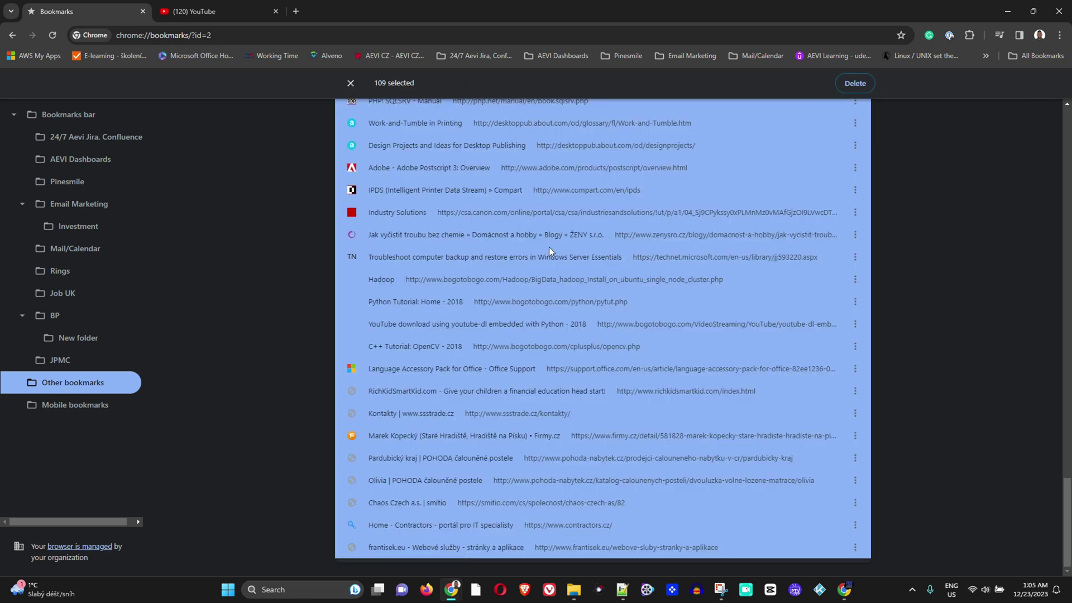
scroll(568, 351, "up", 10)
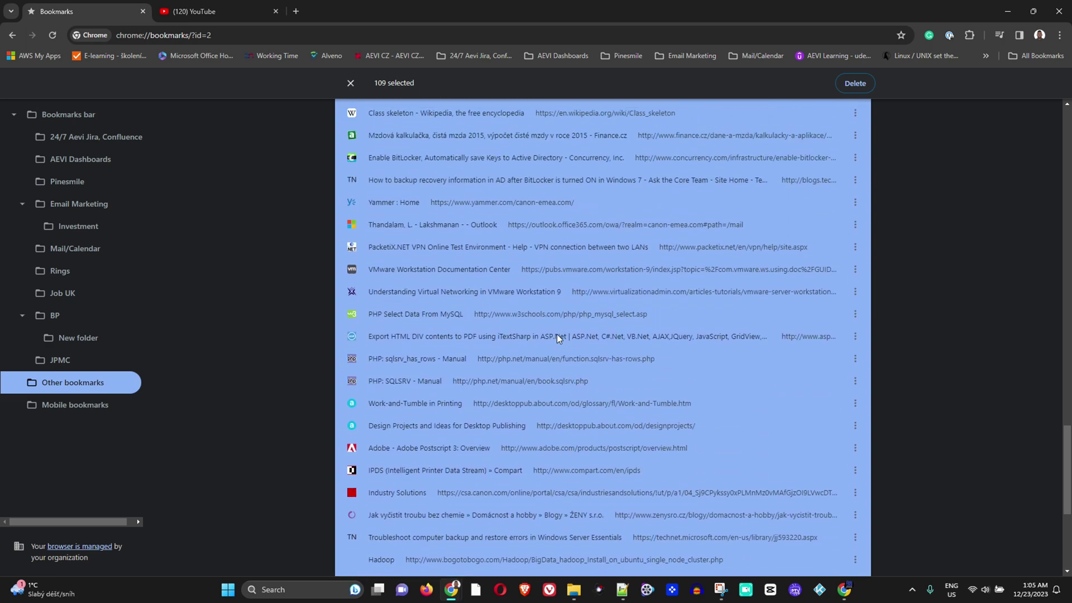
scroll(562, 306, "up", 8)
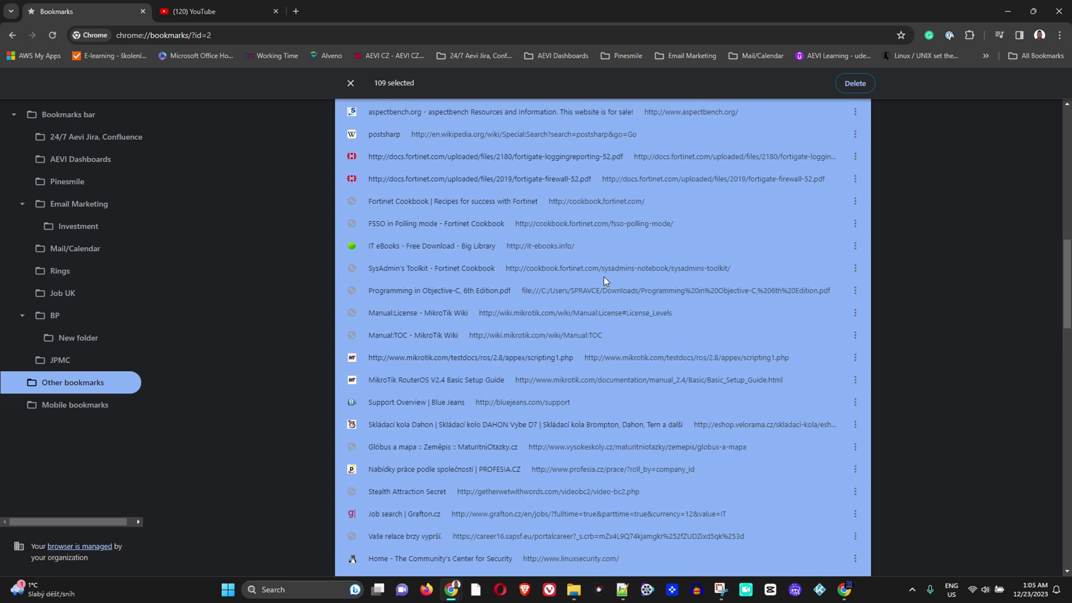
scroll(534, 288, "up", 10)
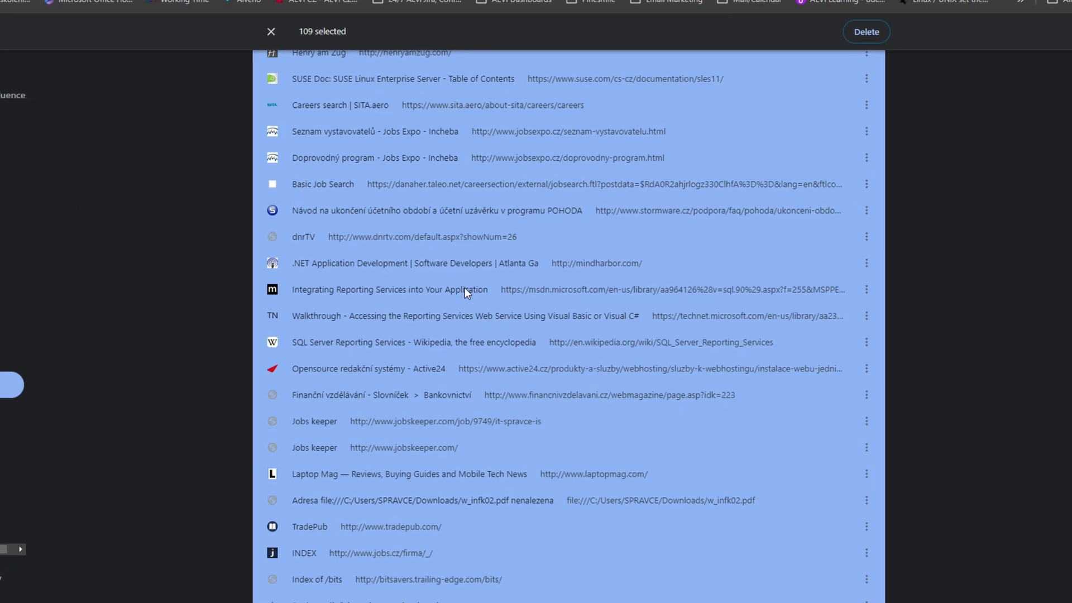
Deselect ten bookmarks such as dnrTV, INDEX and Index of /bits, then delete the other 99.
left_click(502, 302, "ctrl")
left_click(513, 277, "ctrl")
left_click(512, 255, "ctrl")
left_click(428, 184, "ctrl")
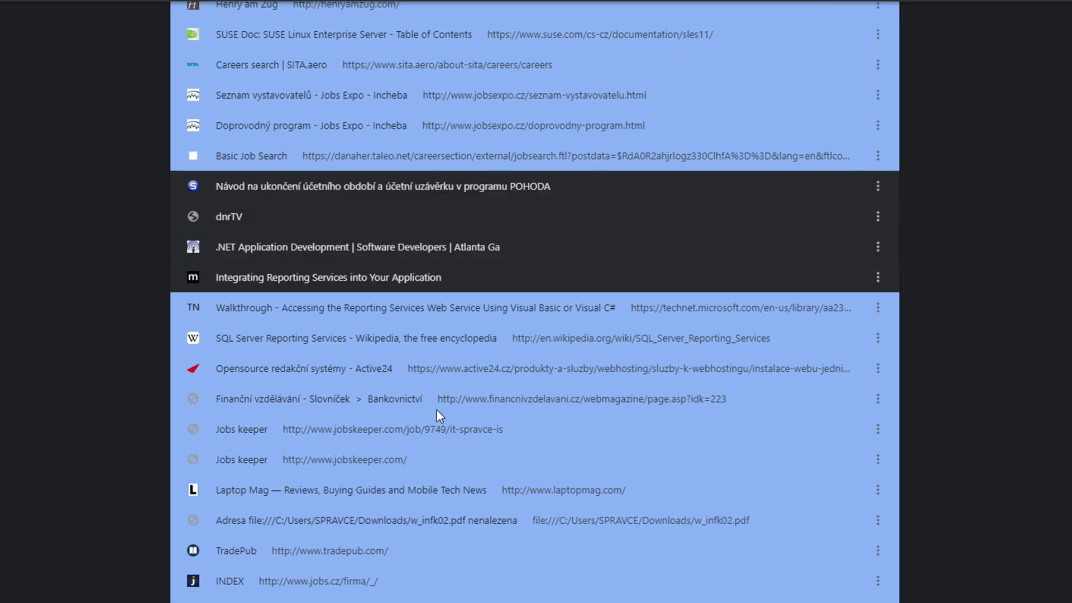
left_click(437, 405, "ctrl")
left_click(431, 523, "ctrl")
left_click(417, 90, "ctrl")
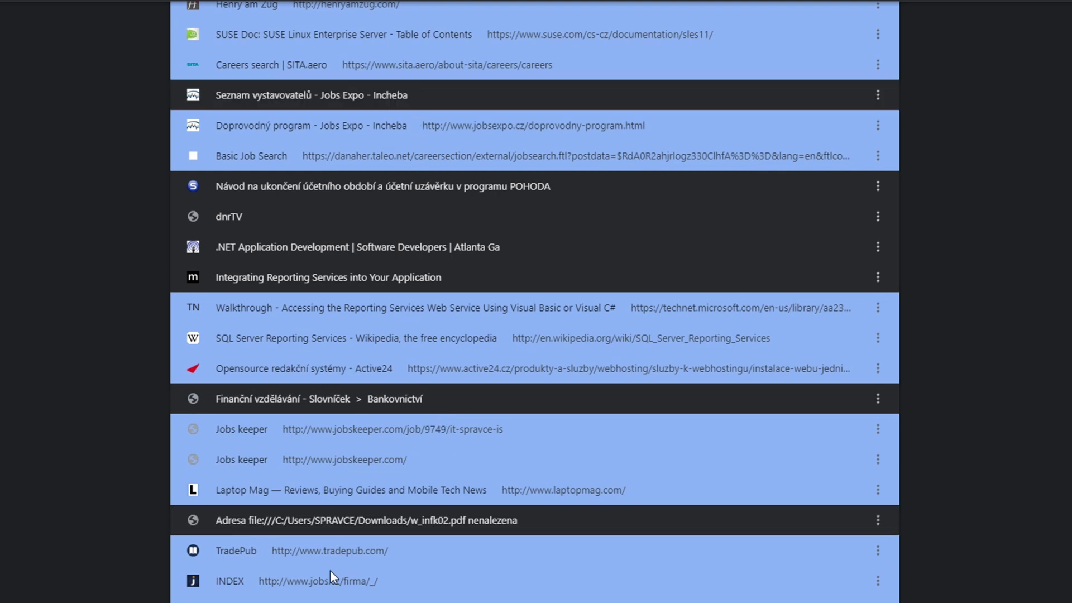
left_click(335, 580, "ctrl")
left_click(396, 601, "ctrl")
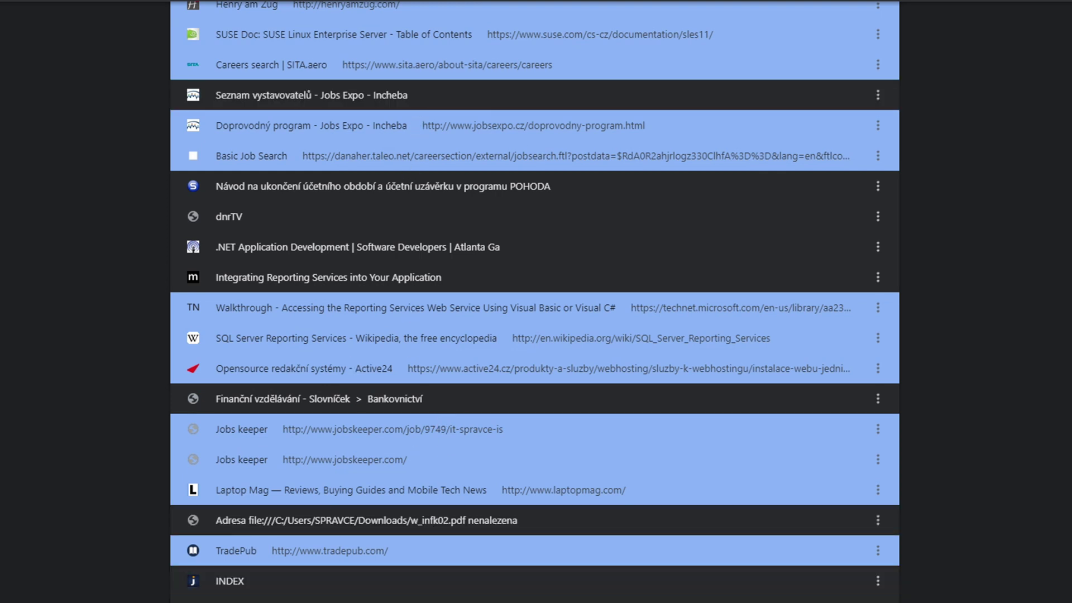
left_click(476, 339, "ctrl")
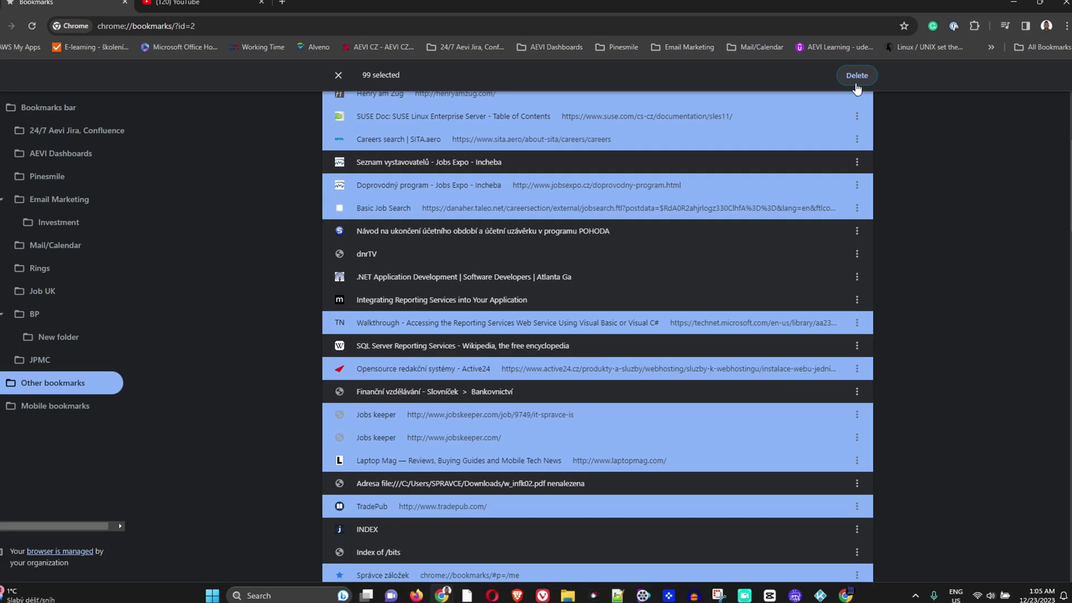
left_click(858, 90)
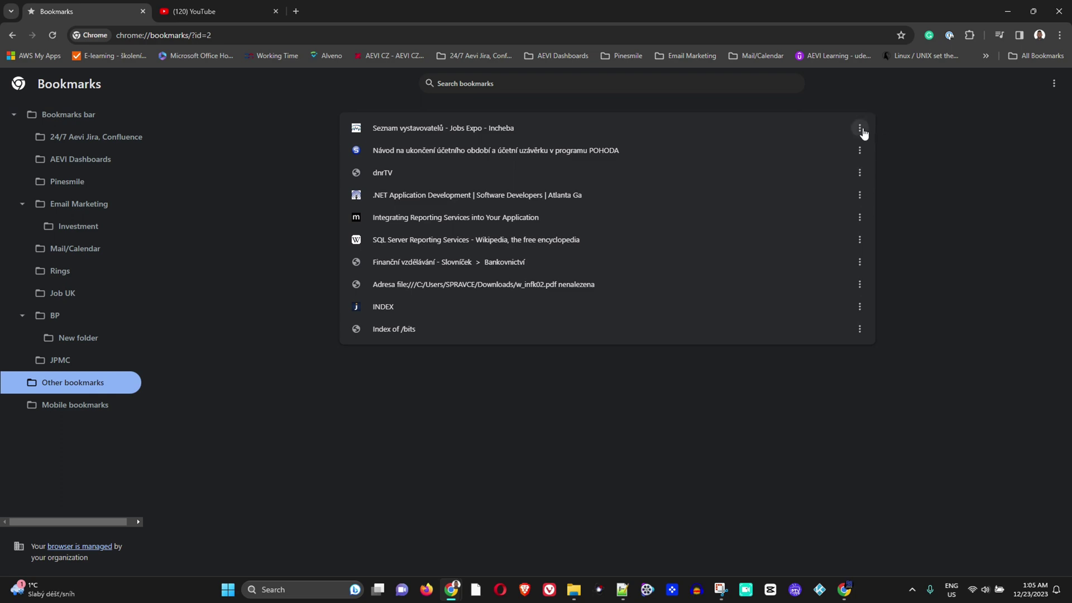
Delete the Jobs Expo exhibitor-list and Integrating Reporting Services bookmarks, then view the Pinesmile folder.
left_click(860, 128)
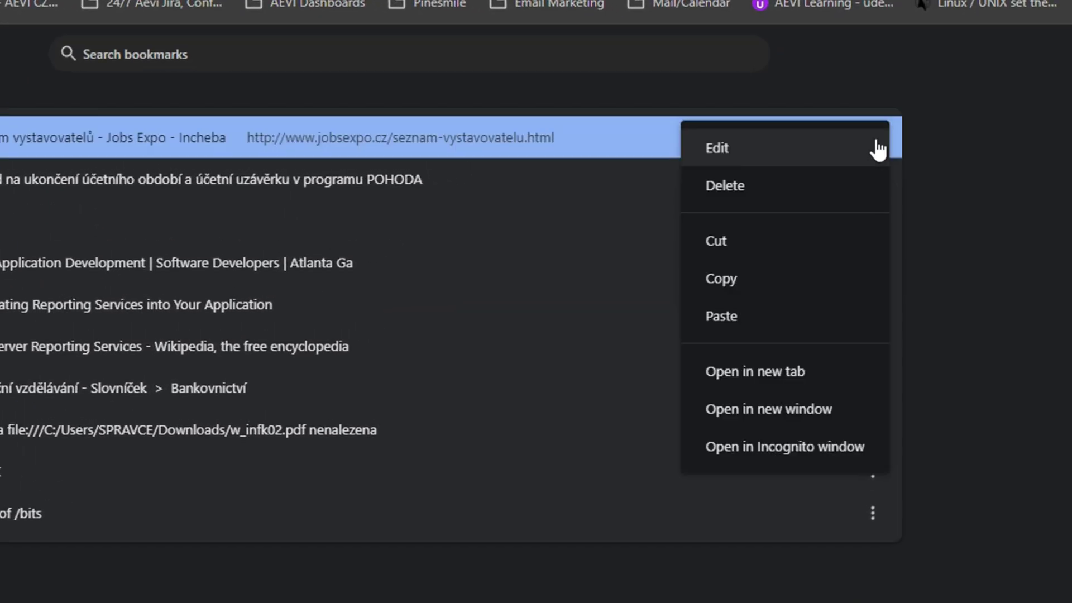
left_click(745, 190)
left_click(874, 265)
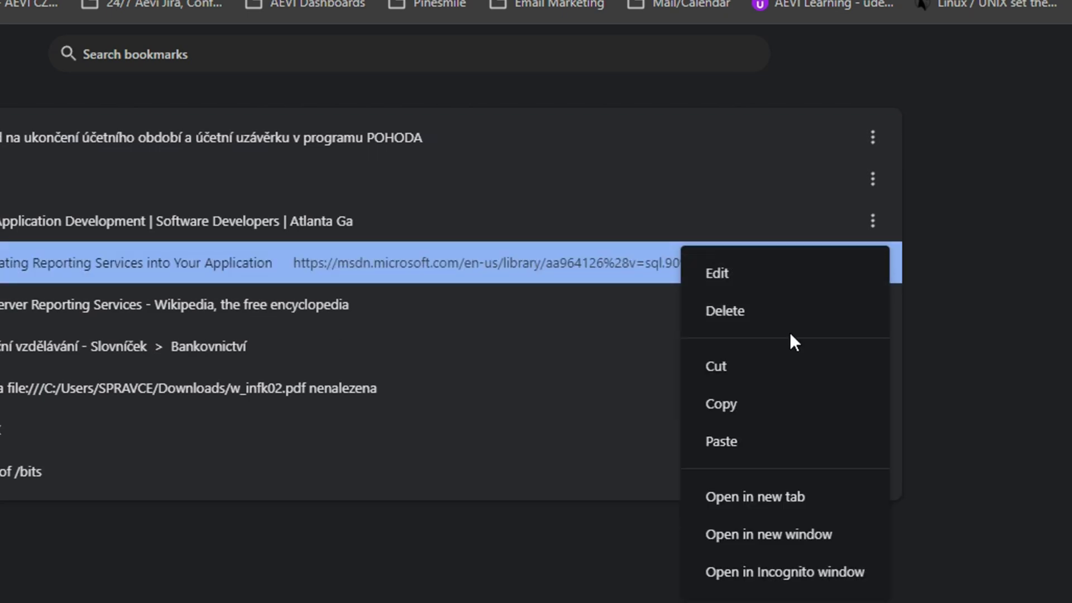
left_click(745, 311)
left_click(84, 183)
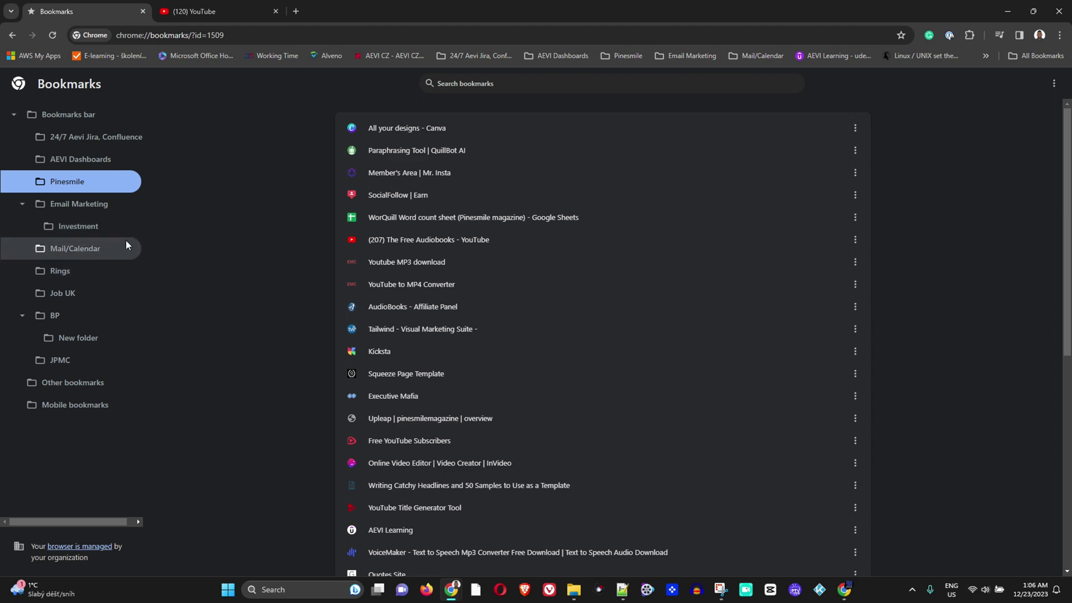
Review context menus for the Investment, AEVI Dashboards, 24/7, Mail/Calendar, Bookmarks bar and Mobile bookmarks folders.
right_click(50, 228)
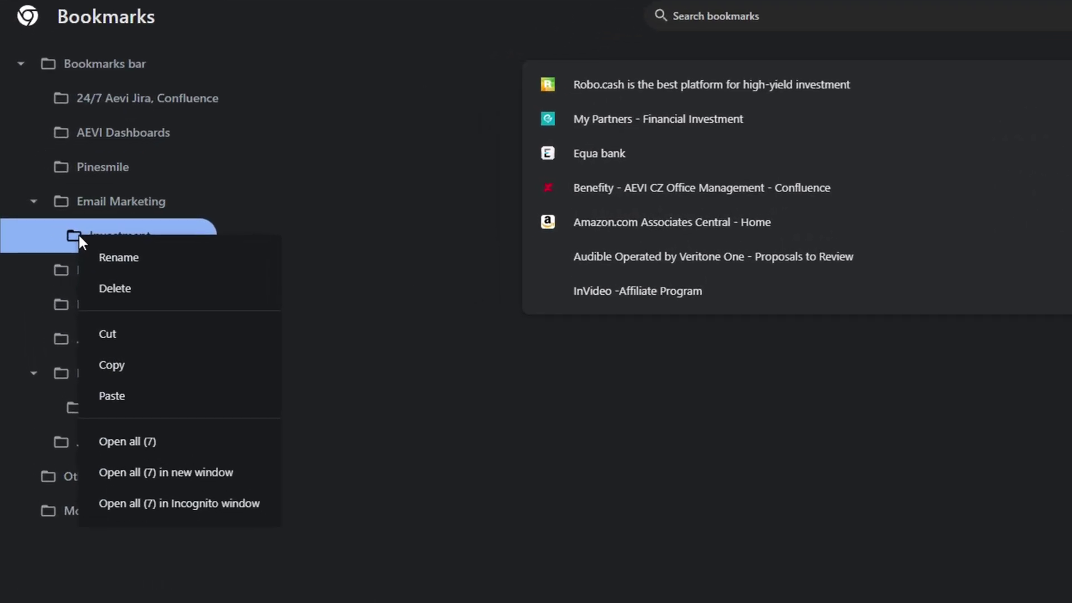
right_click(103, 129)
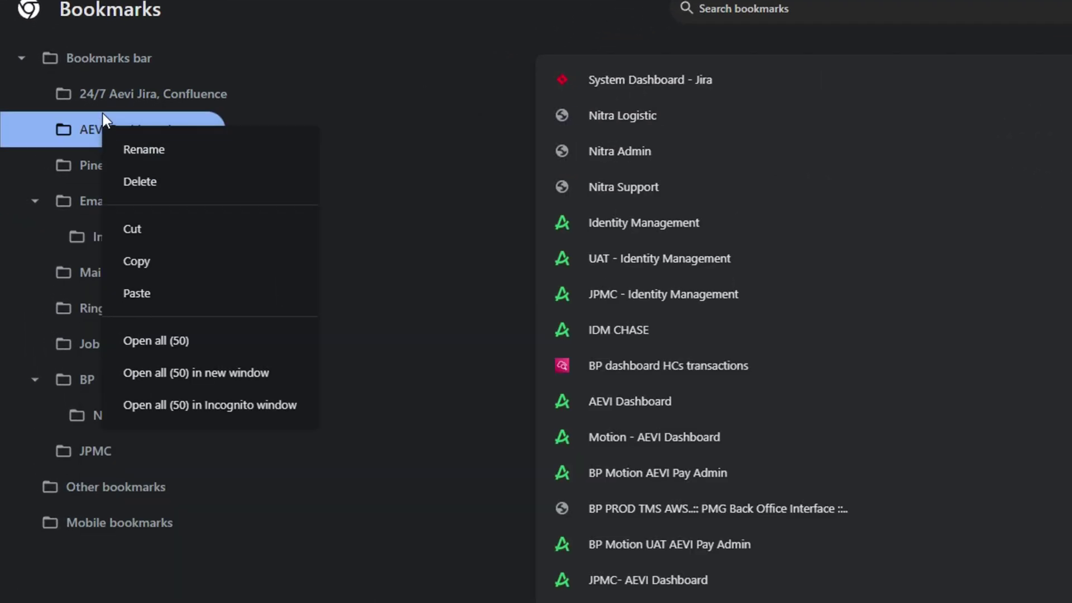
right_click(88, 88)
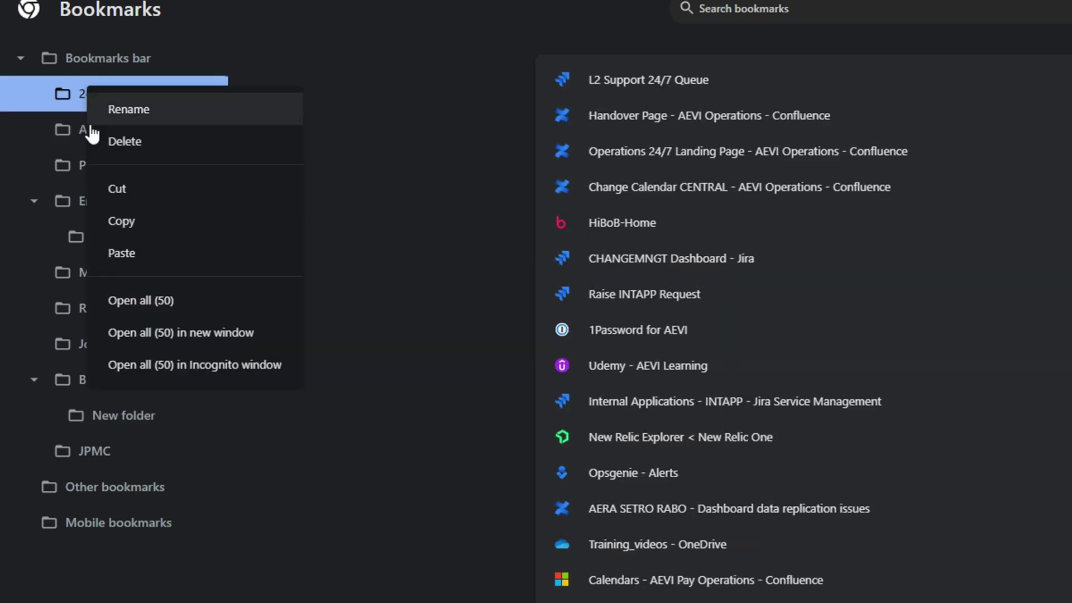
right_click(63, 277)
right_click(118, 65)
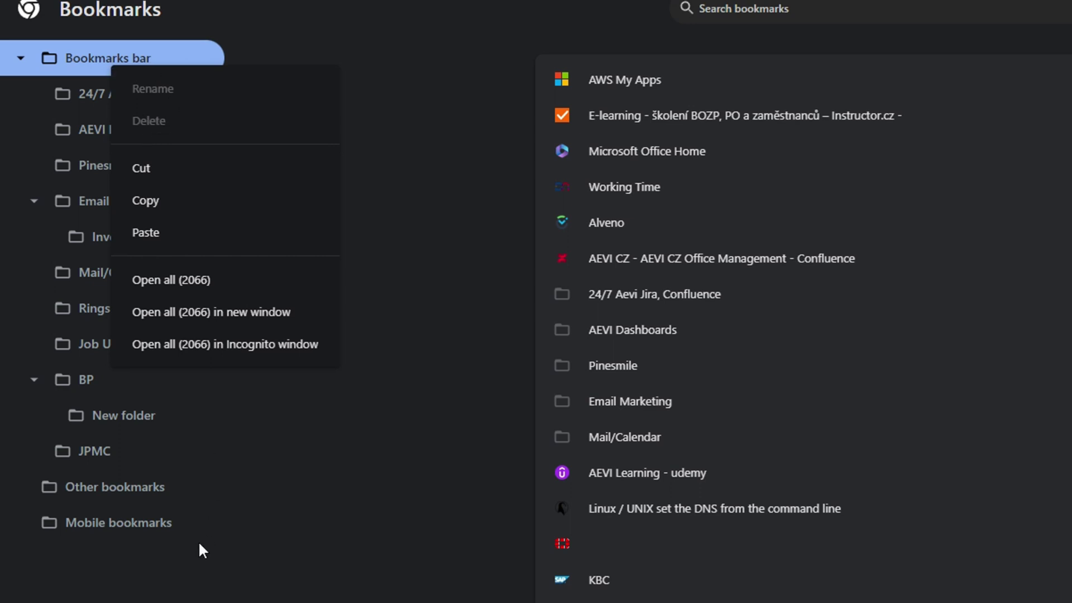
left_click(123, 491)
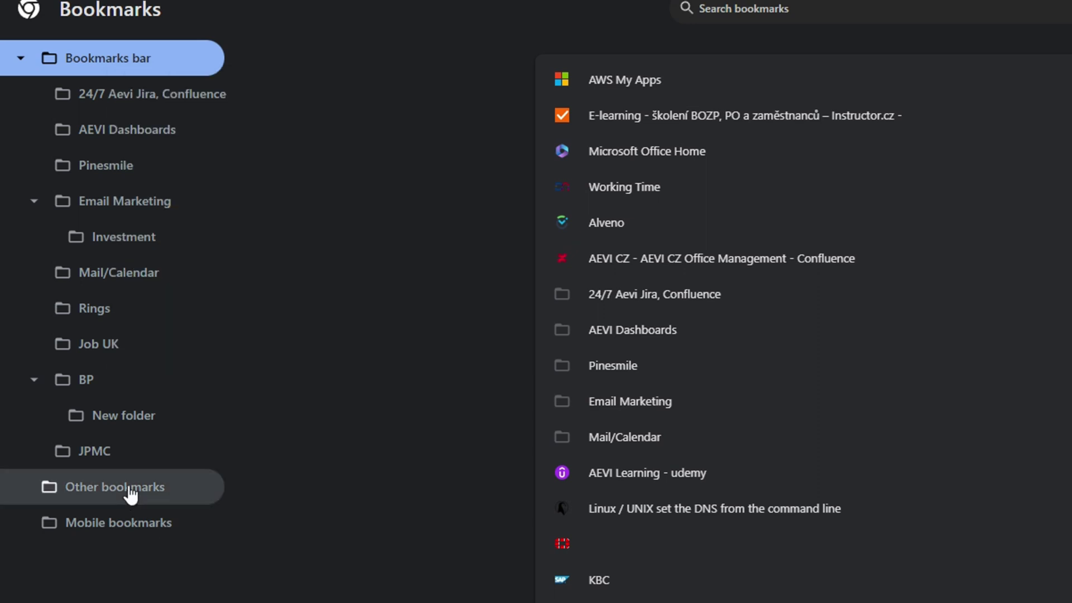
right_click(104, 531)
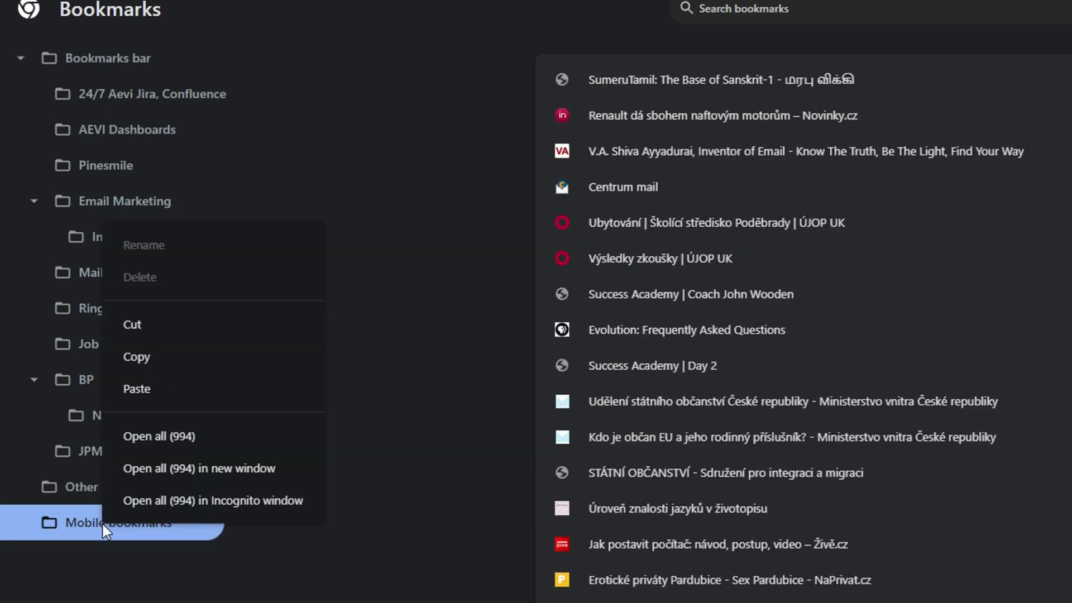
left_click(104, 528)
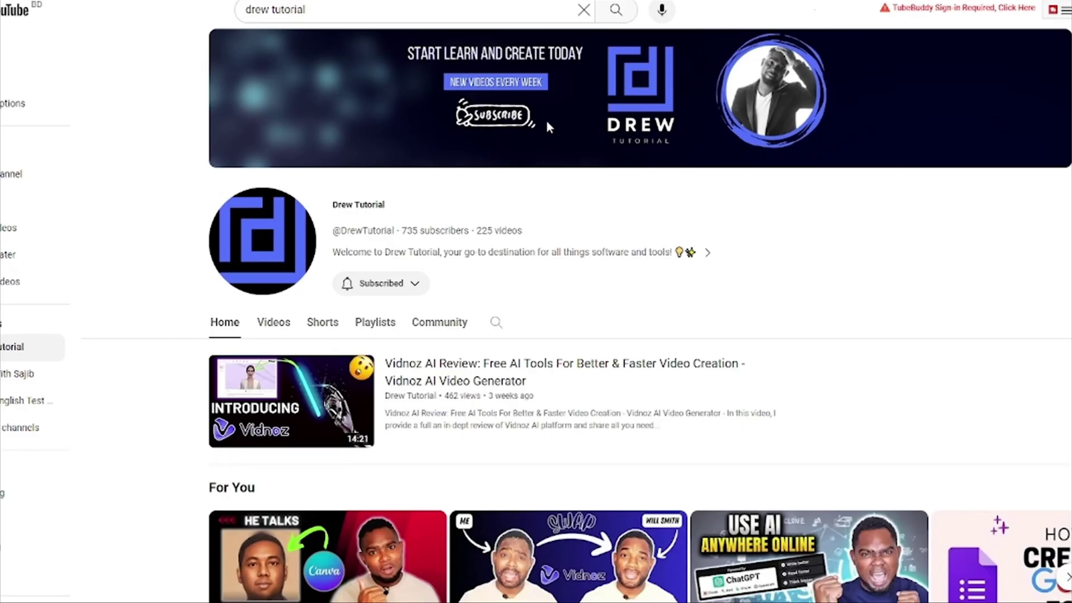
Browse the Drew Tutorial channel's full Videos list.
scroll(546, 120, "down", 8)
scroll(524, 218, "up", 7)
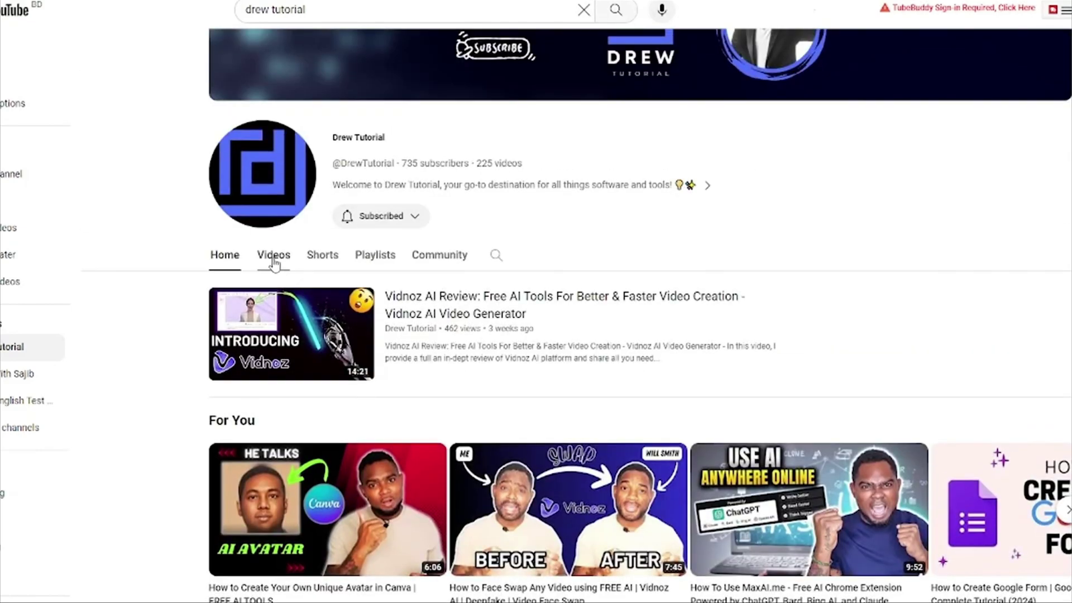
left_click(273, 258)
scroll(273, 263, "down", 15)
scroll(416, 329, "down", 20)
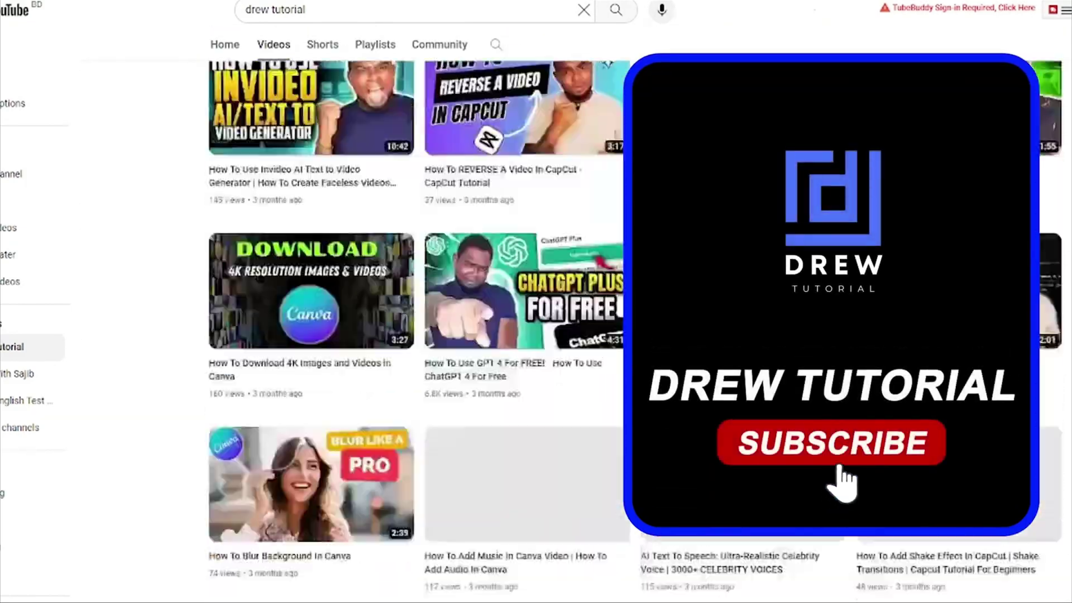
scroll(762, 373, "up", 15)
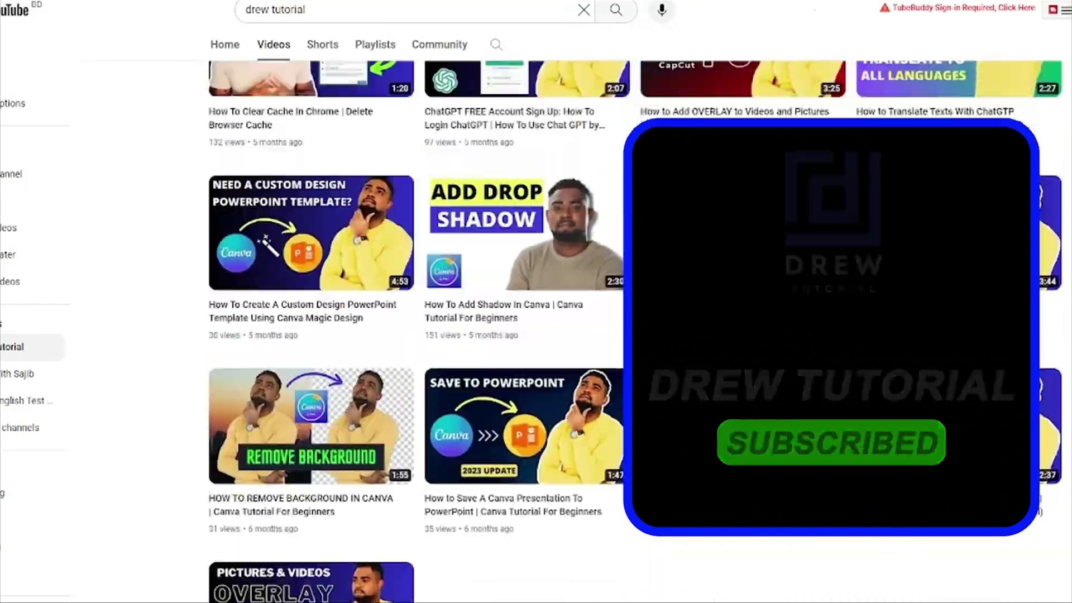
scroll(762, 373, "up", 20)
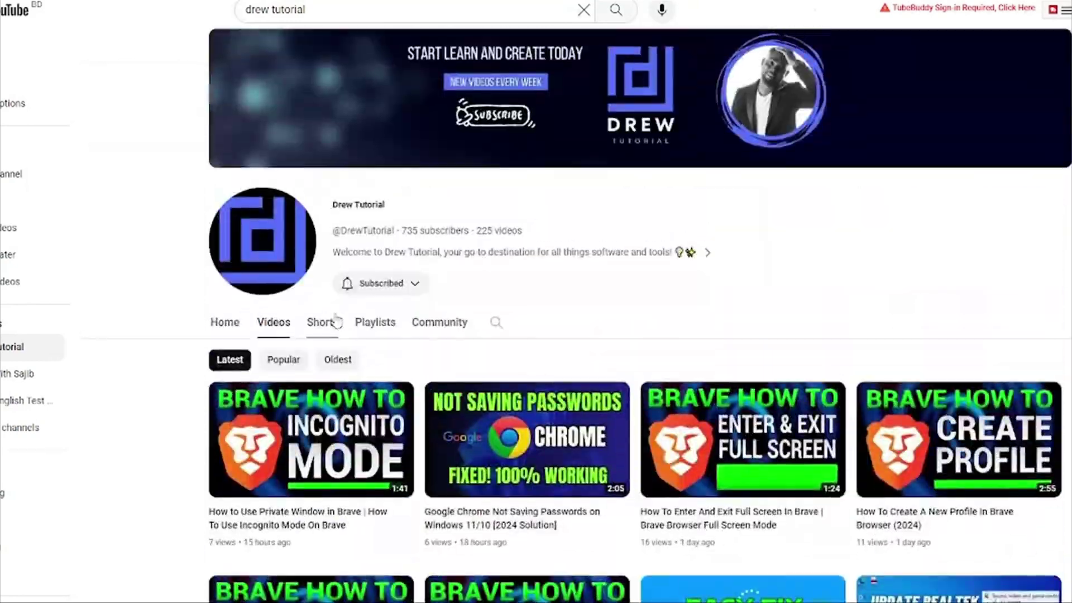
Switch to the channel's Shorts and scroll through the short how-to clips.
left_click(323, 316)
scroll(601, 383, "down", 8)
scroll(599, 383, "down", 20)
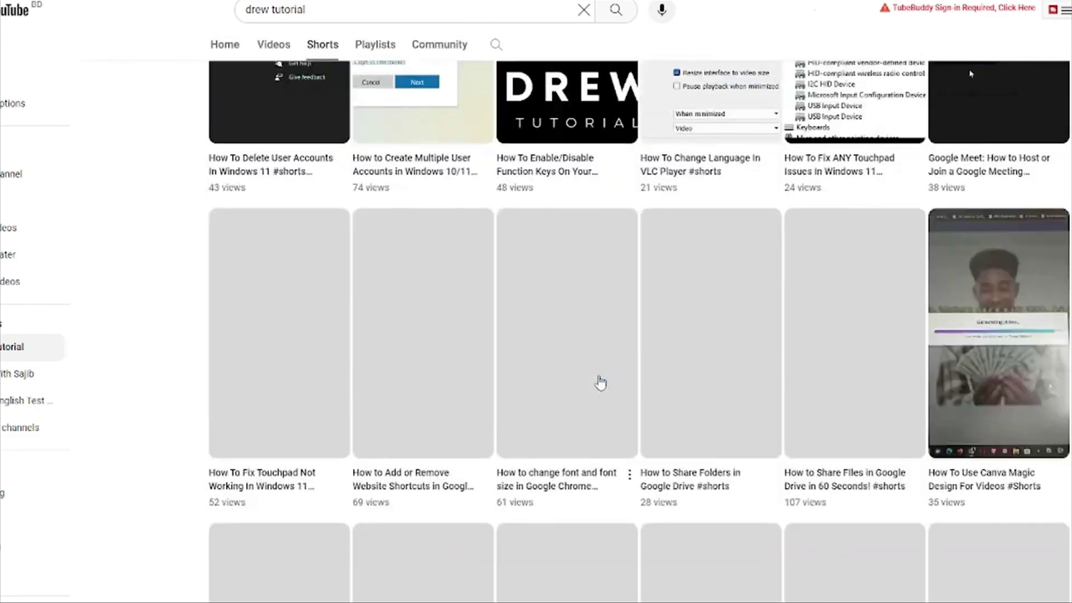